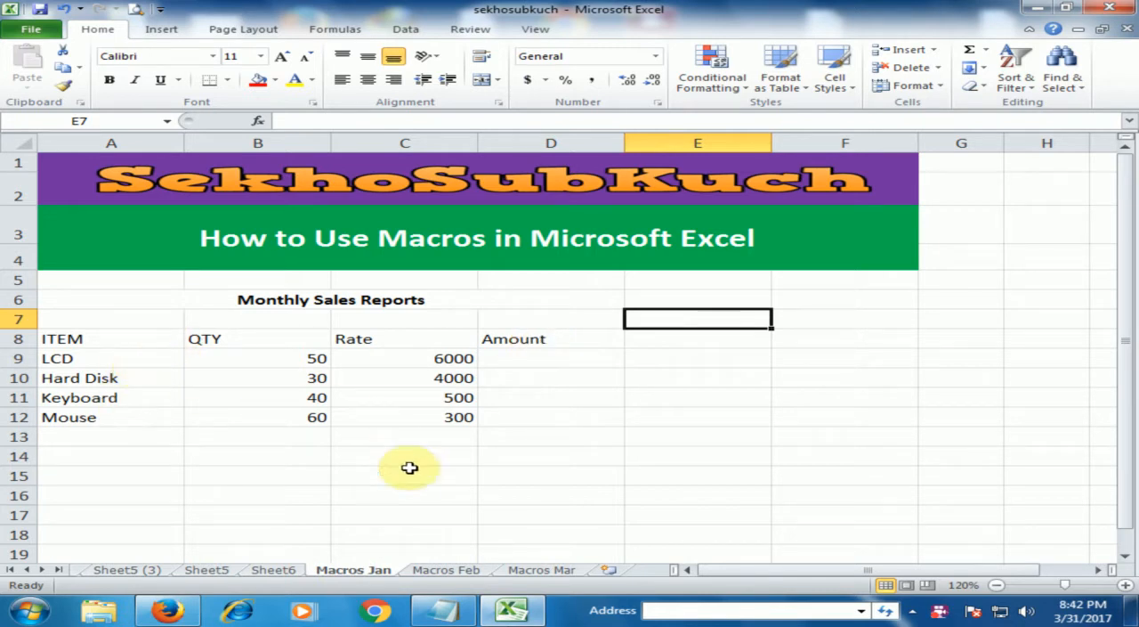
# - Look over the sales tables on the Macros Feb and Macros Mar sheets and return to Macros Jan
pyautogui.click(448, 574)
pyautogui.click(540, 573)
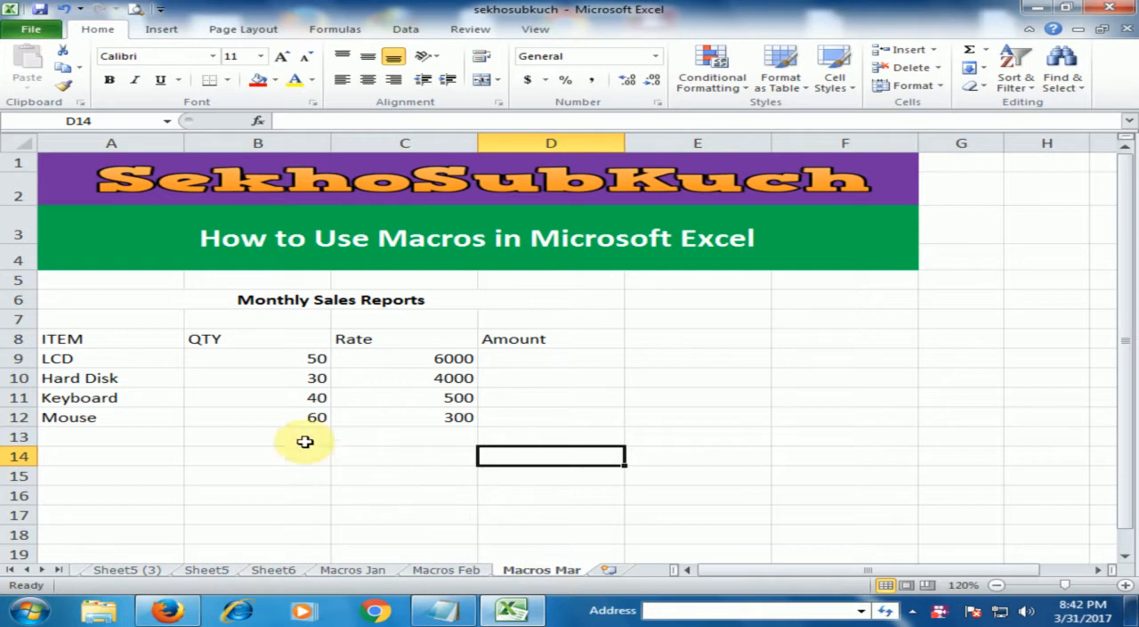
pyautogui.click(373, 571)
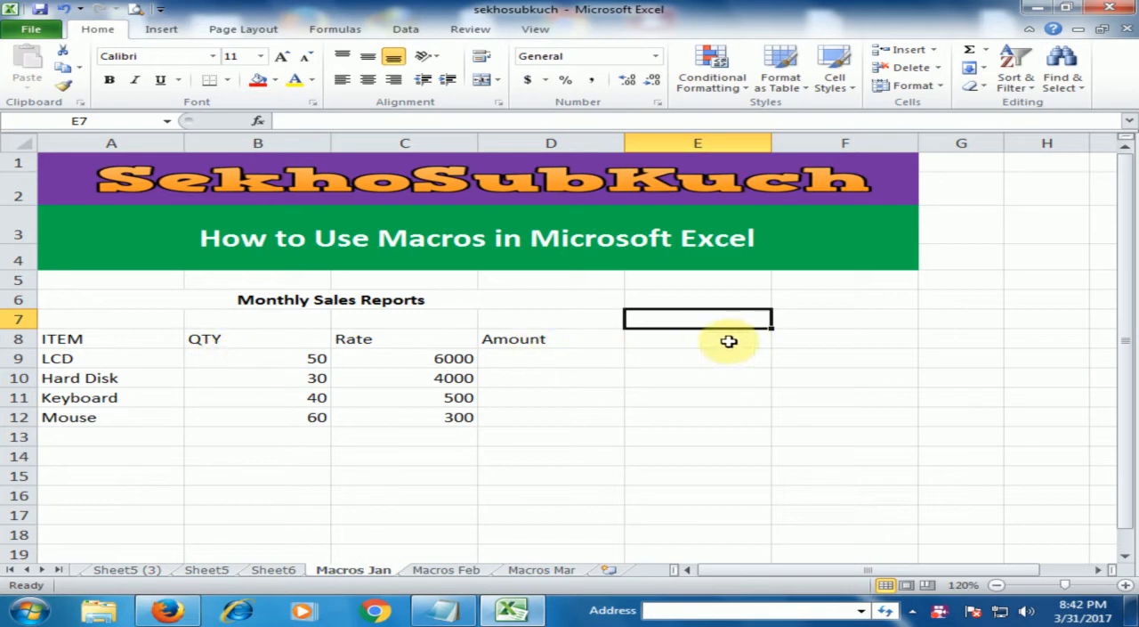
pyautogui.click(697, 341)
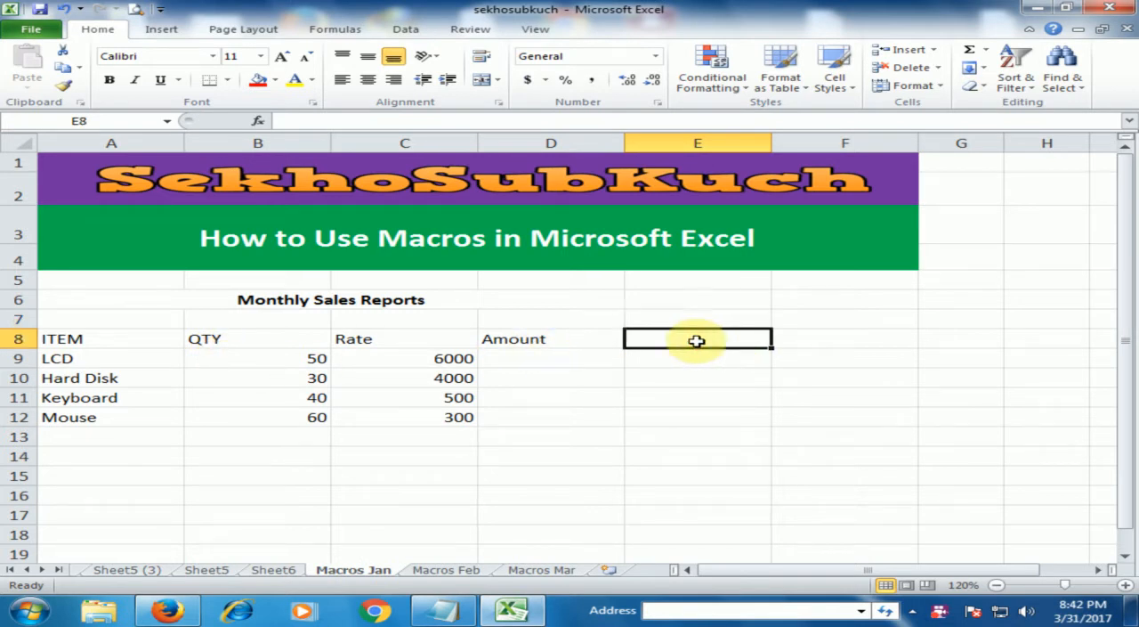
pyautogui.click(551, 357)
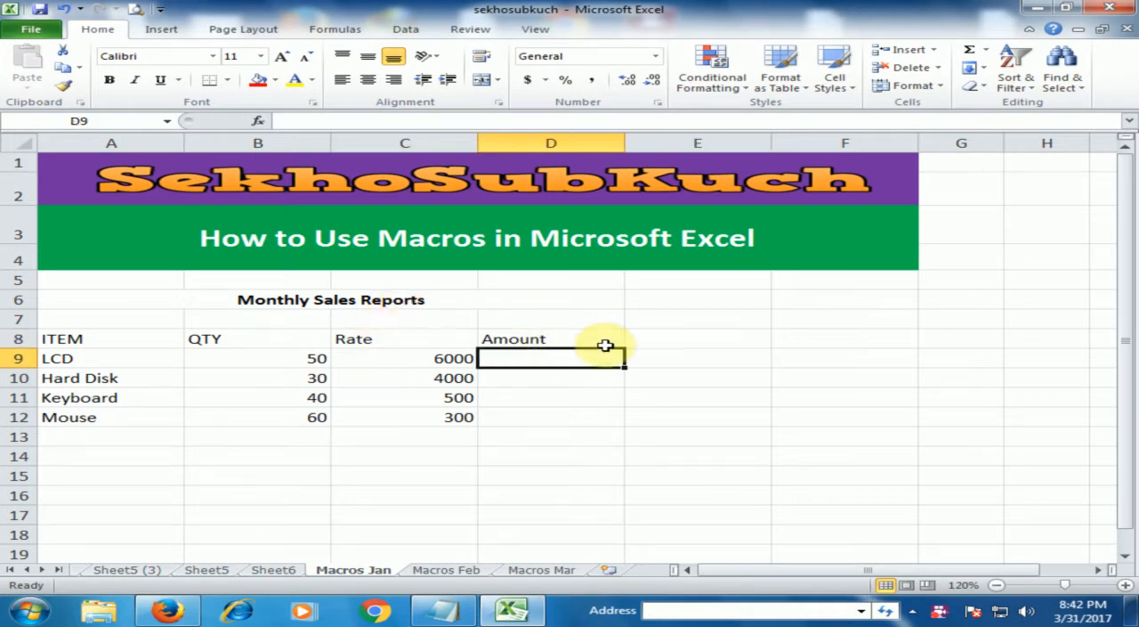
pyautogui.click(699, 354)
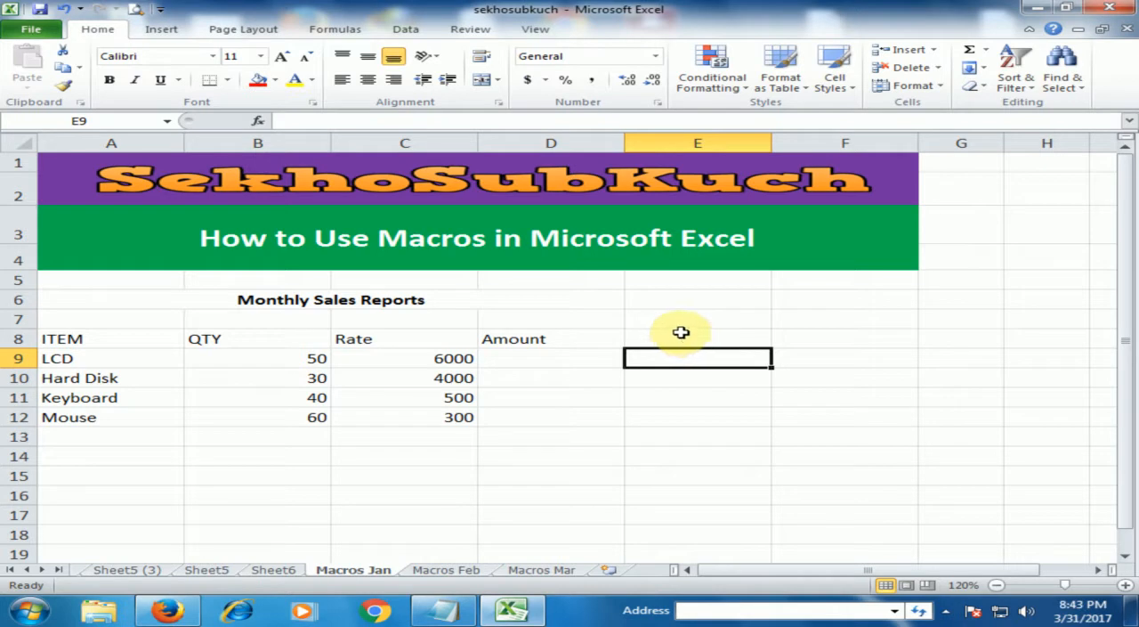
# - Start recording a macro named MonthlySales with shortcut Ctrl+Shift+L, stored in the Personal Macro Workbook
pyautogui.click(536, 29)
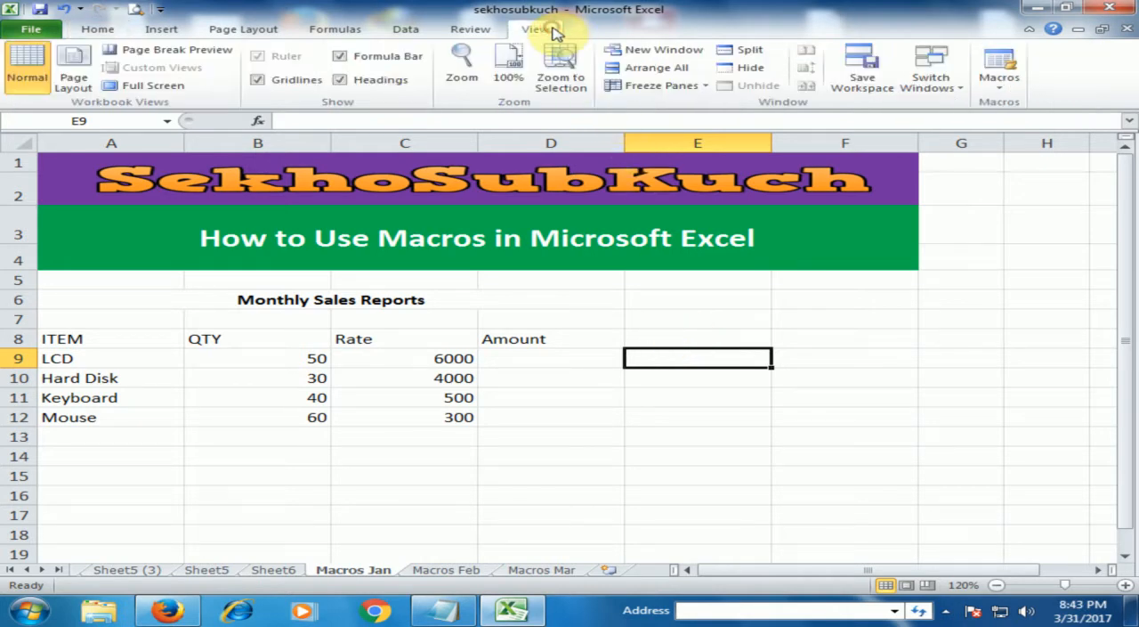
pyautogui.click(993, 99)
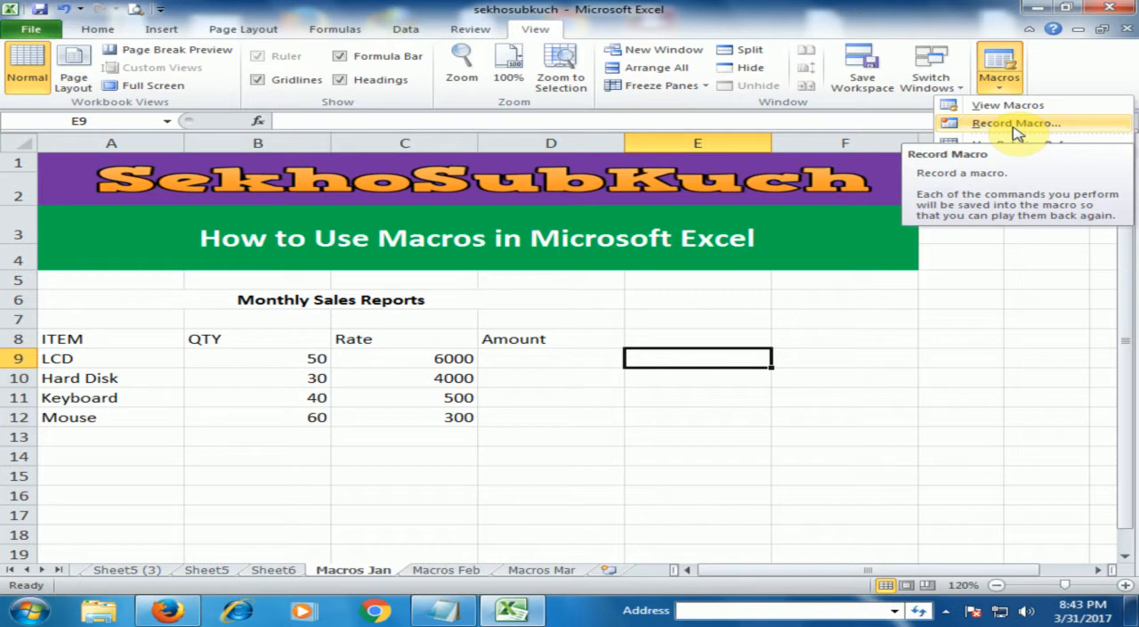
pyautogui.click(1015, 124)
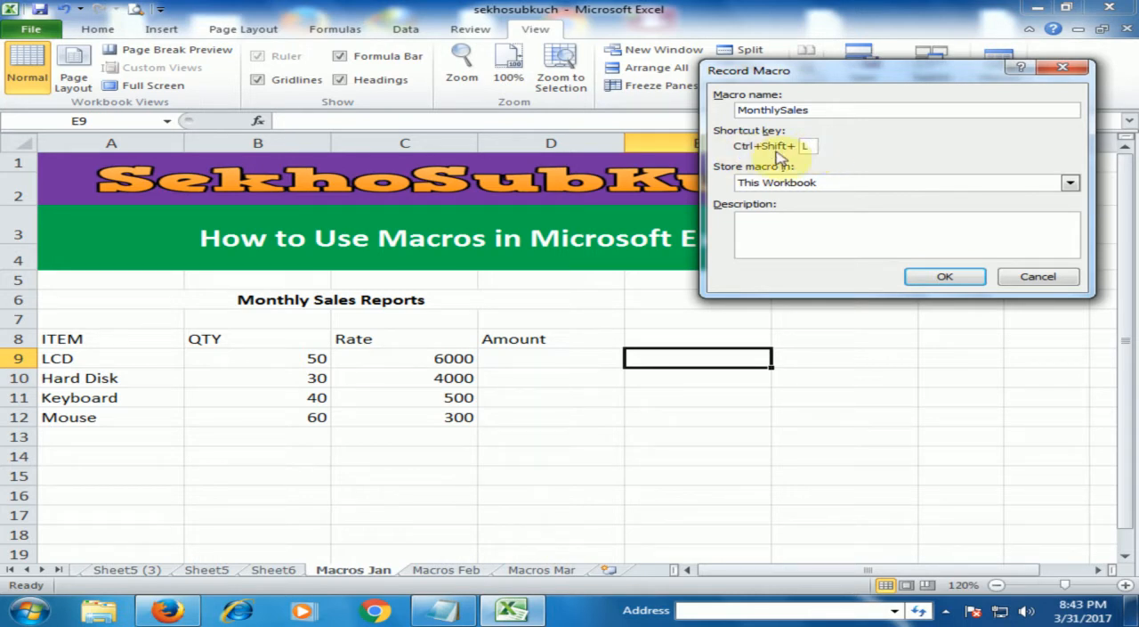
pyautogui.click(1070, 182)
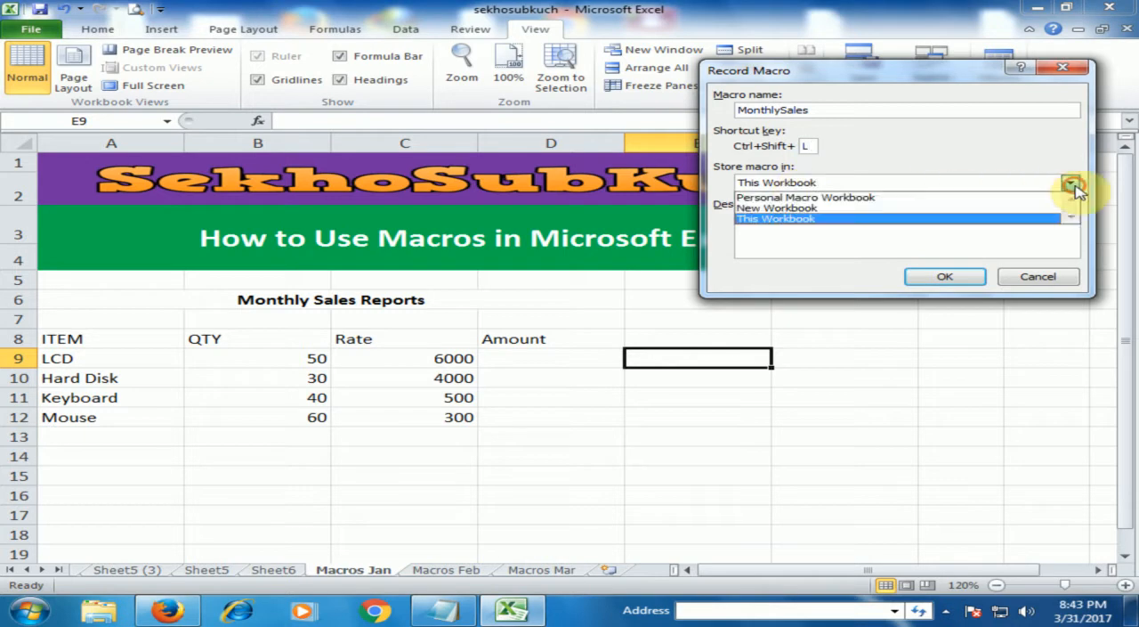
pyautogui.click(841, 199)
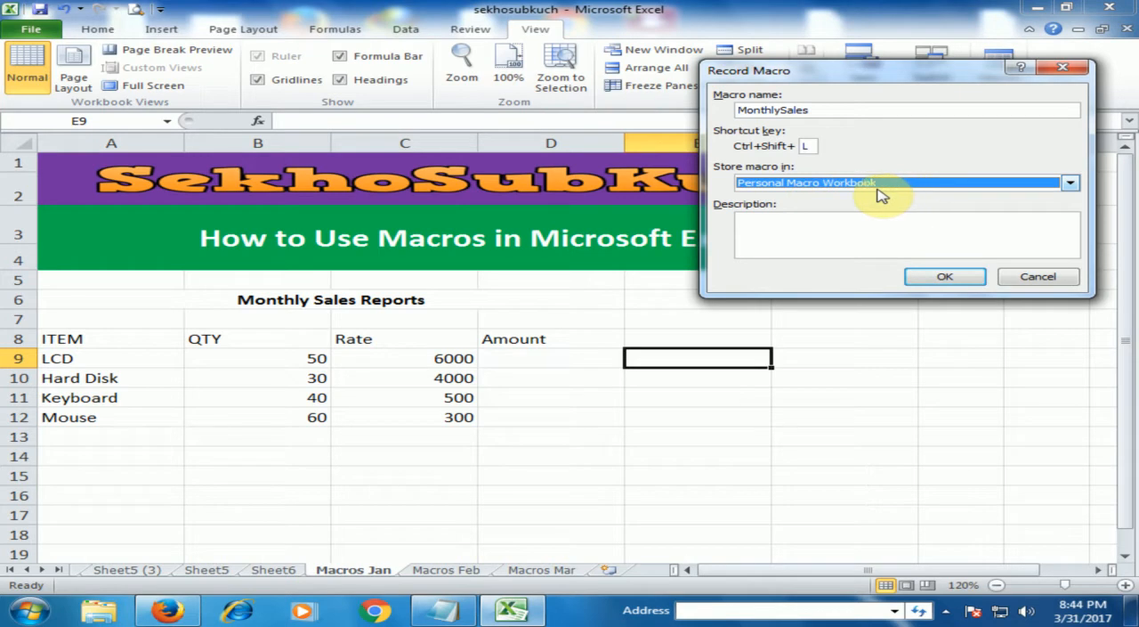
pyautogui.click(926, 278)
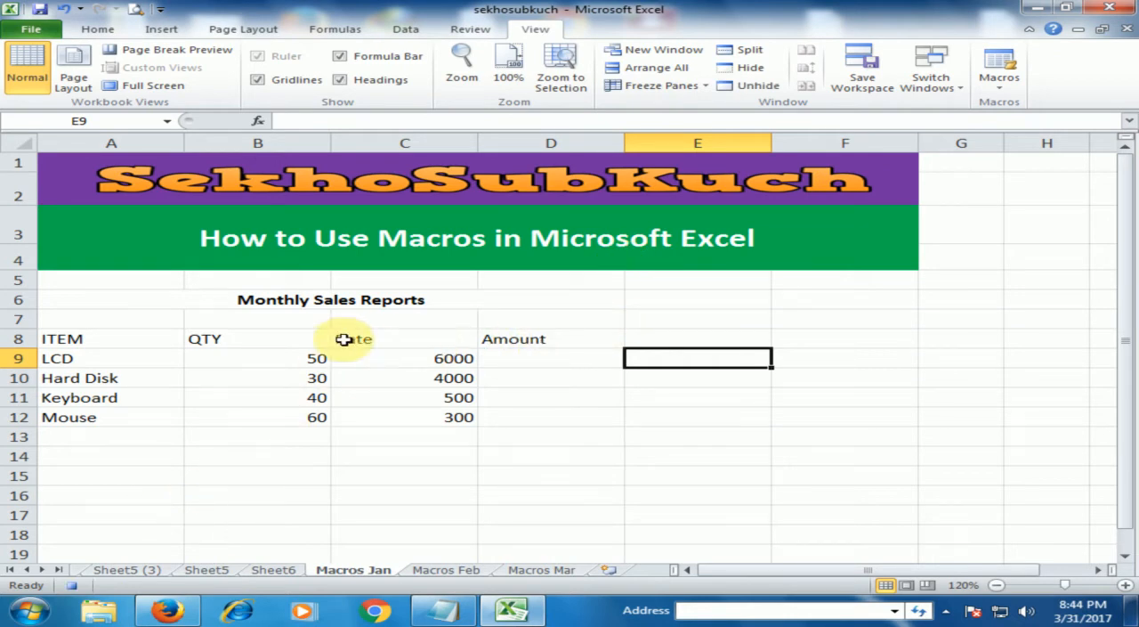
# - Increase the font size of the Monthly Sales Reports title in A6 to 16
pyautogui.click(147, 299)
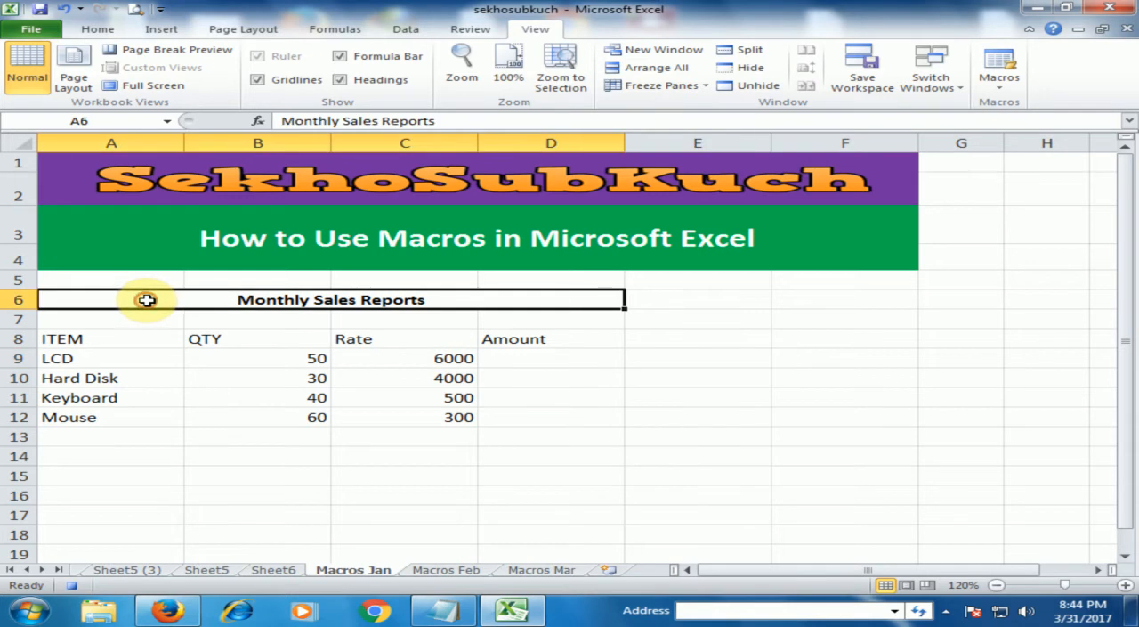
pyautogui.click(96, 30)
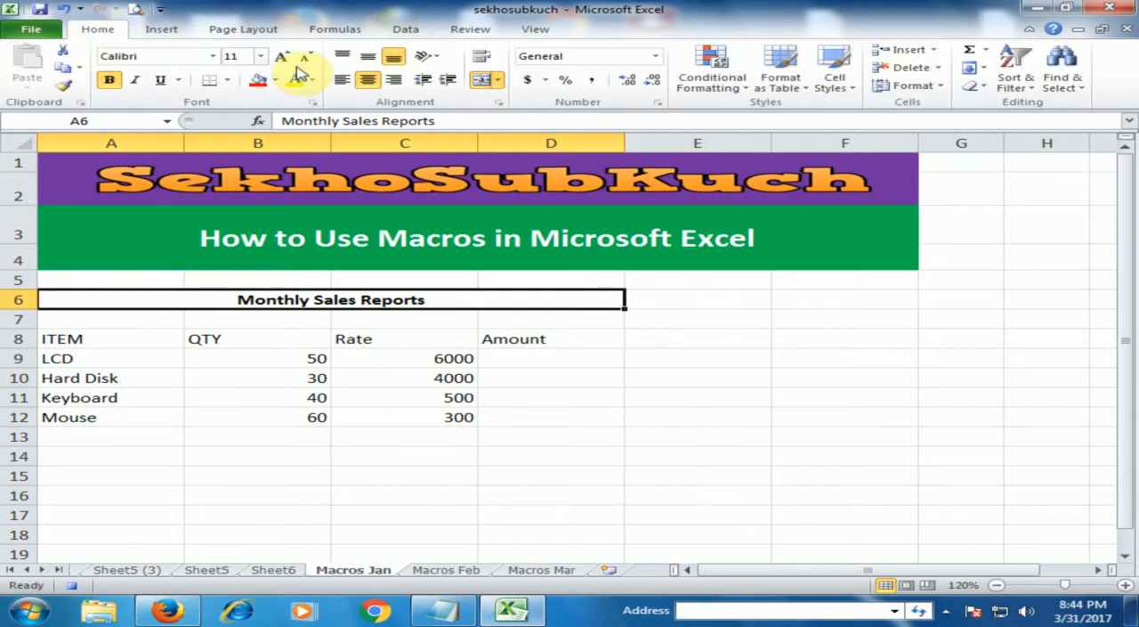
pyautogui.click(281, 57)
pyautogui.click(280, 57)
pyautogui.click(281, 59)
# - Fill the table's header row A8:D8 with the darkest orange theme colour
pyautogui.moveTo(89, 349); pyautogui.dragTo(512, 349)
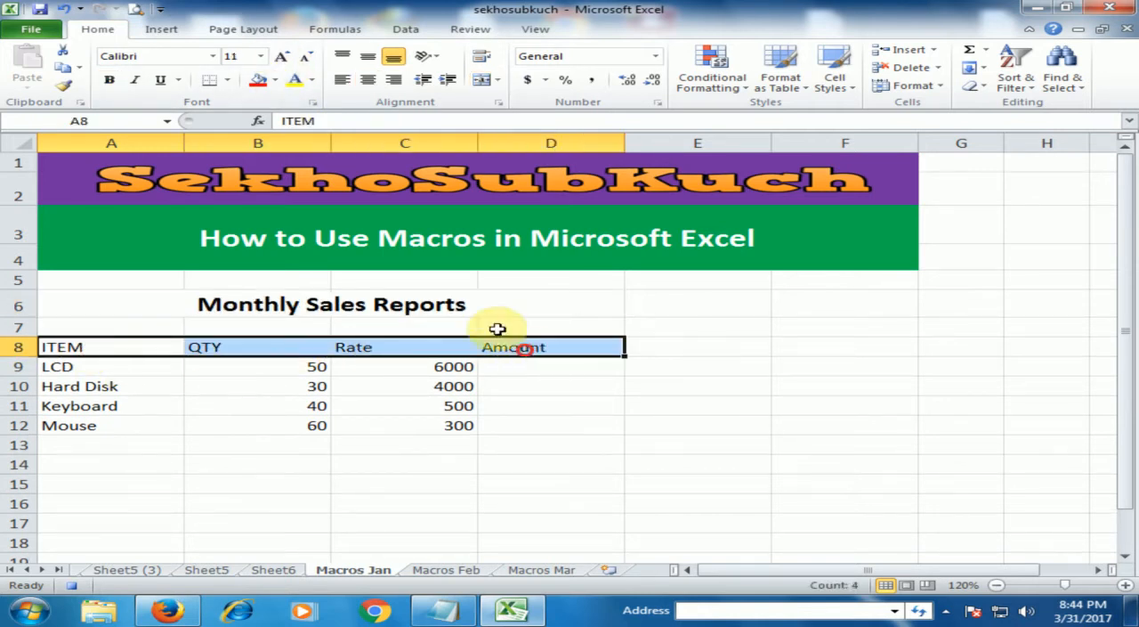
pyautogui.click(275, 80)
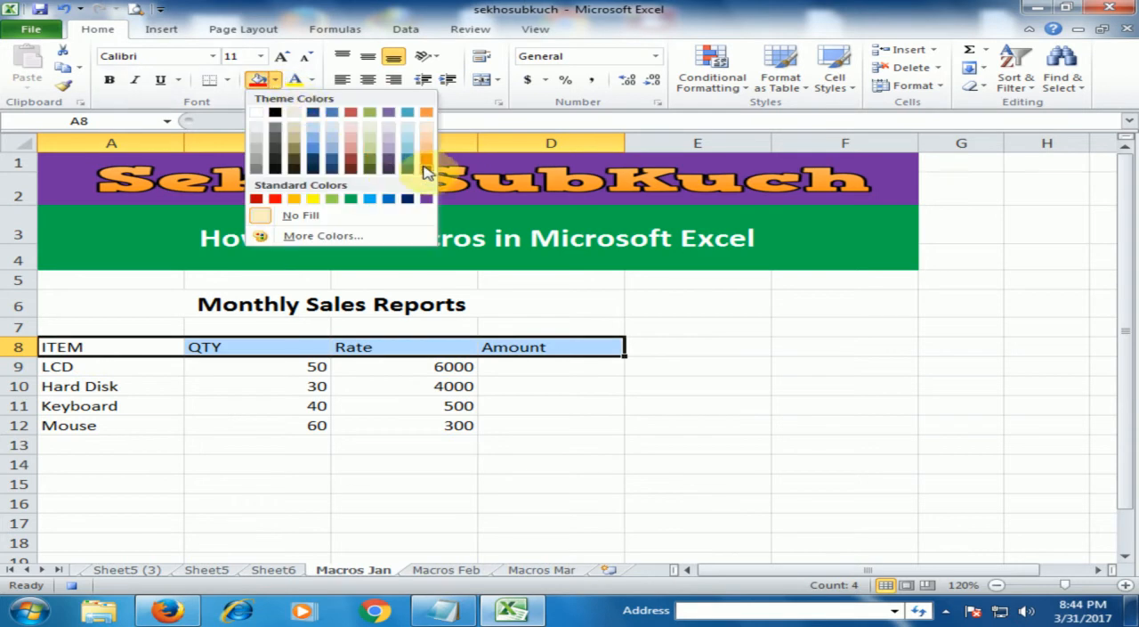
pyautogui.click(425, 169)
# - Set the header row's text to white and centre the QTY, Rate and Amount headings in B8:D8
pyautogui.click(312, 80)
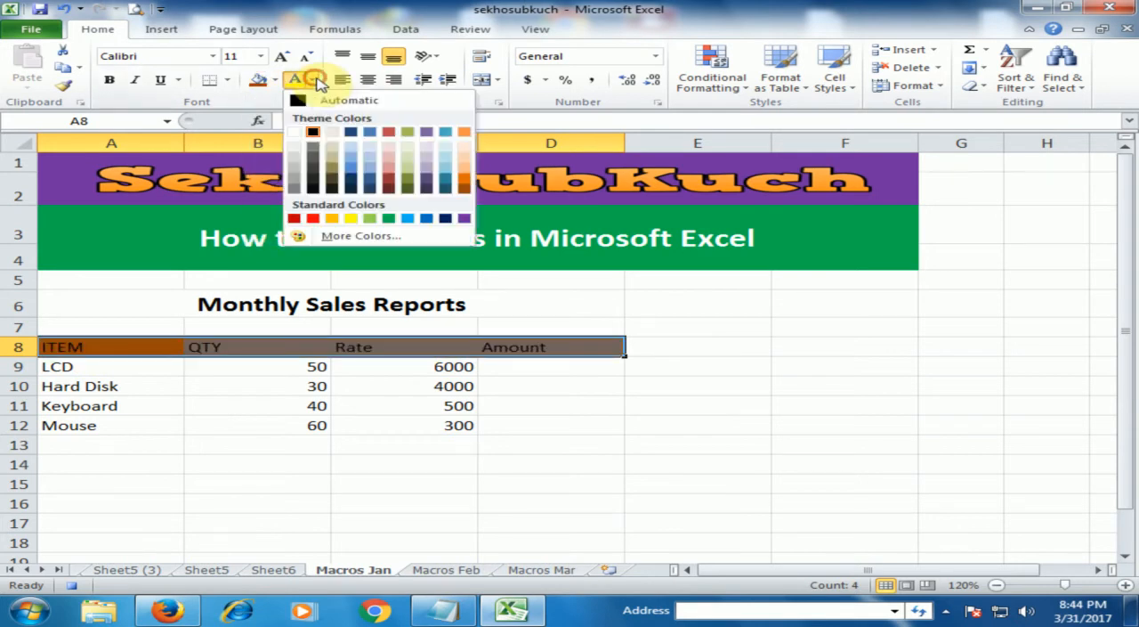
pyautogui.click(293, 132)
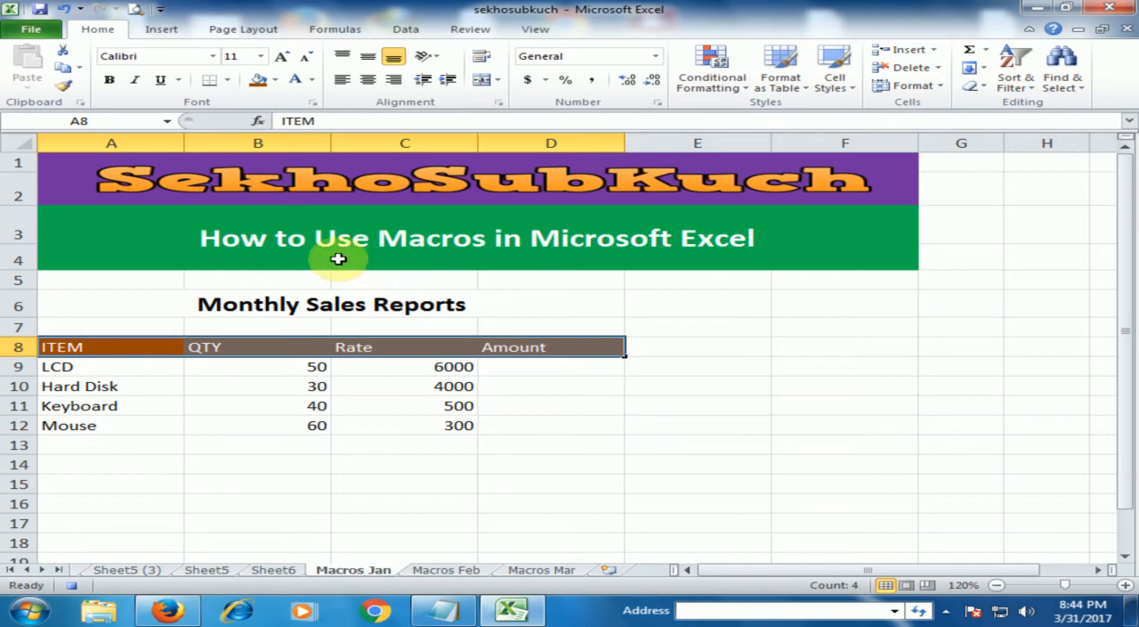
pyautogui.moveTo(253, 343); pyautogui.dragTo(504, 349)
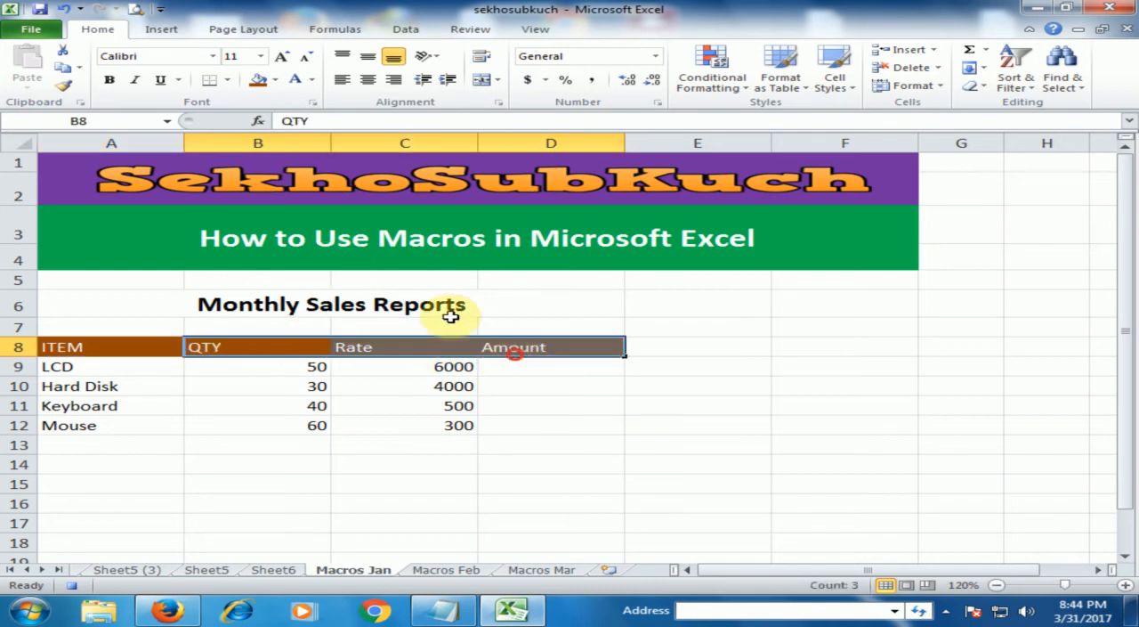
pyautogui.click(370, 79)
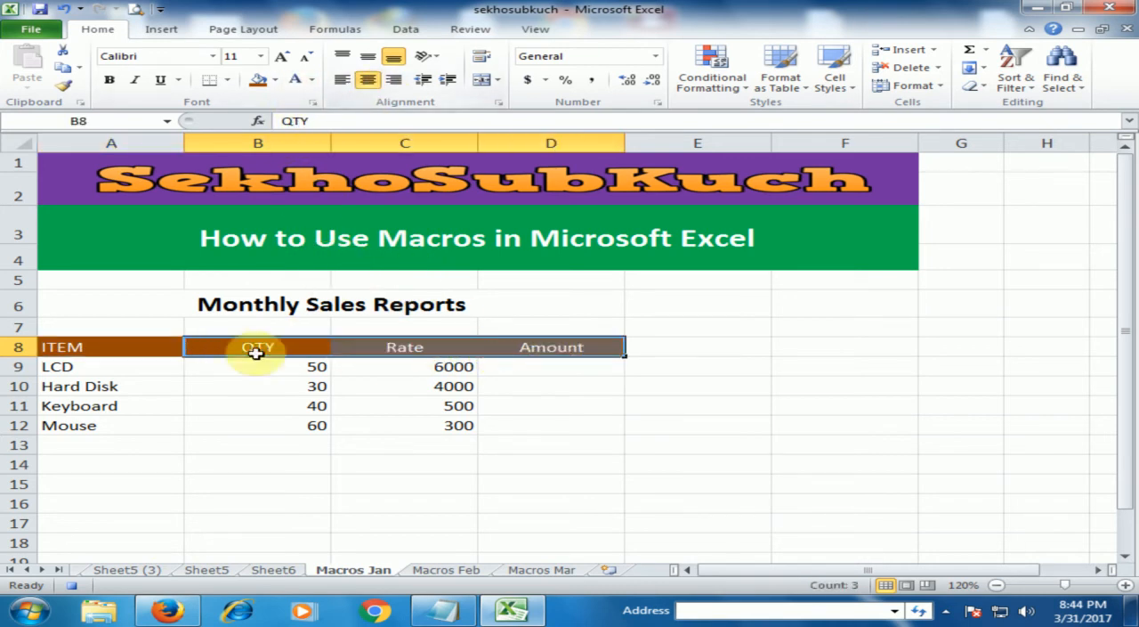
# - Fill the table body A9:D16 with the lightest orange theme colour
pyautogui.moveTo(112, 364); pyautogui.dragTo(517, 496)
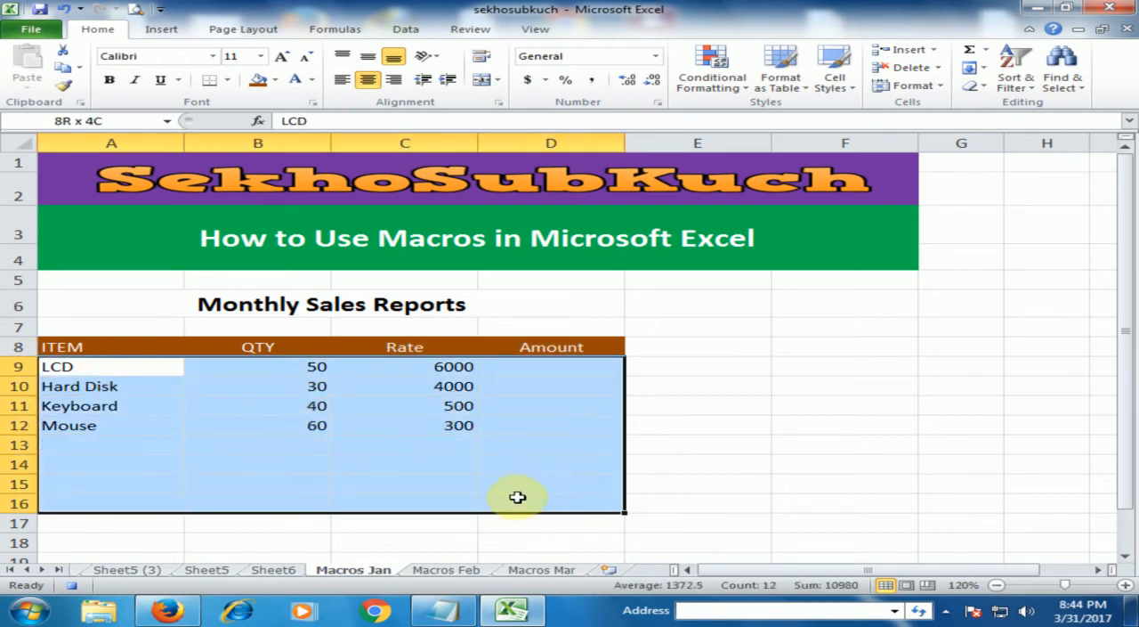
pyautogui.click(275, 79)
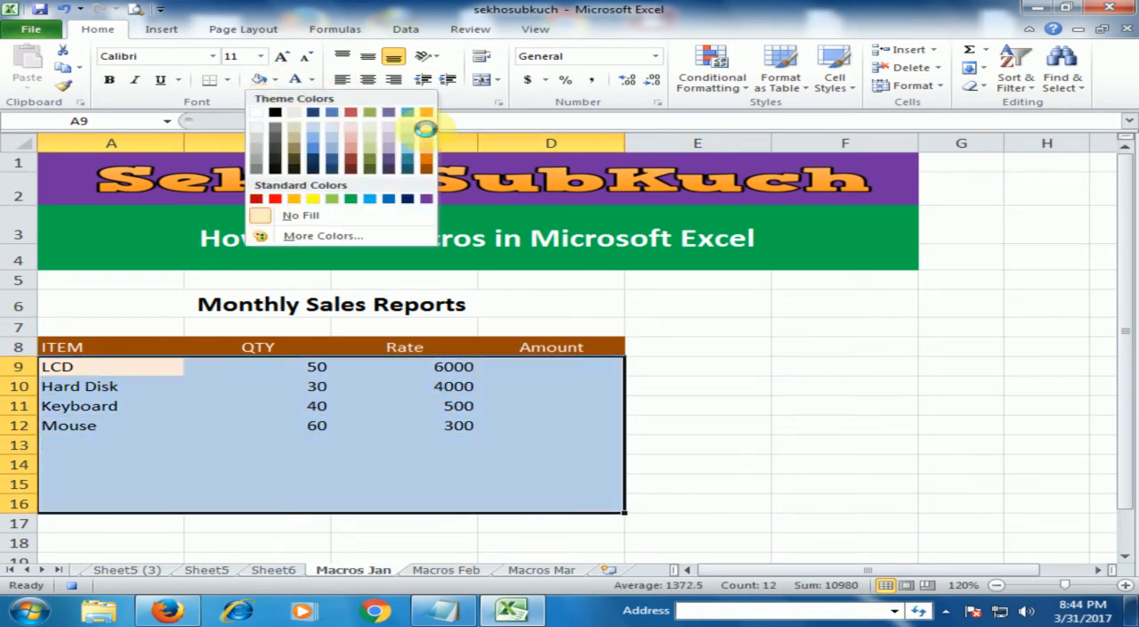
pyautogui.click(426, 128)
pyautogui.click(495, 468)
# - Calculate the LCD amount in D9 with the formula =B9*C9 and fill it down to D12
pyautogui.click(554, 366)
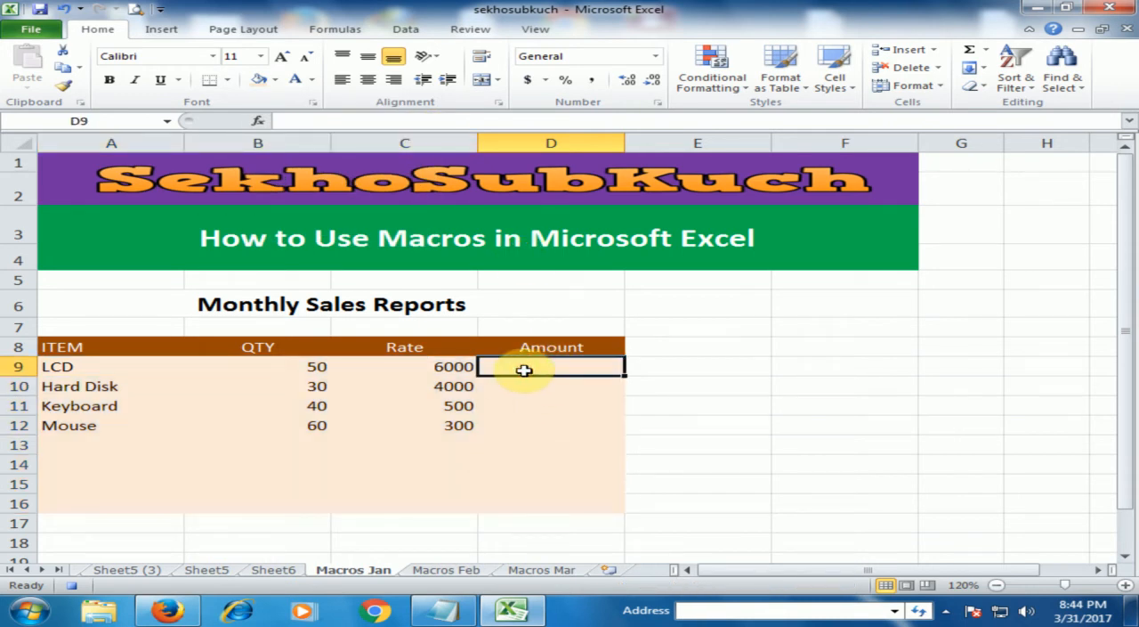
pyautogui.write('=')
pyautogui.press('Left')
pyautogui.press('Left')
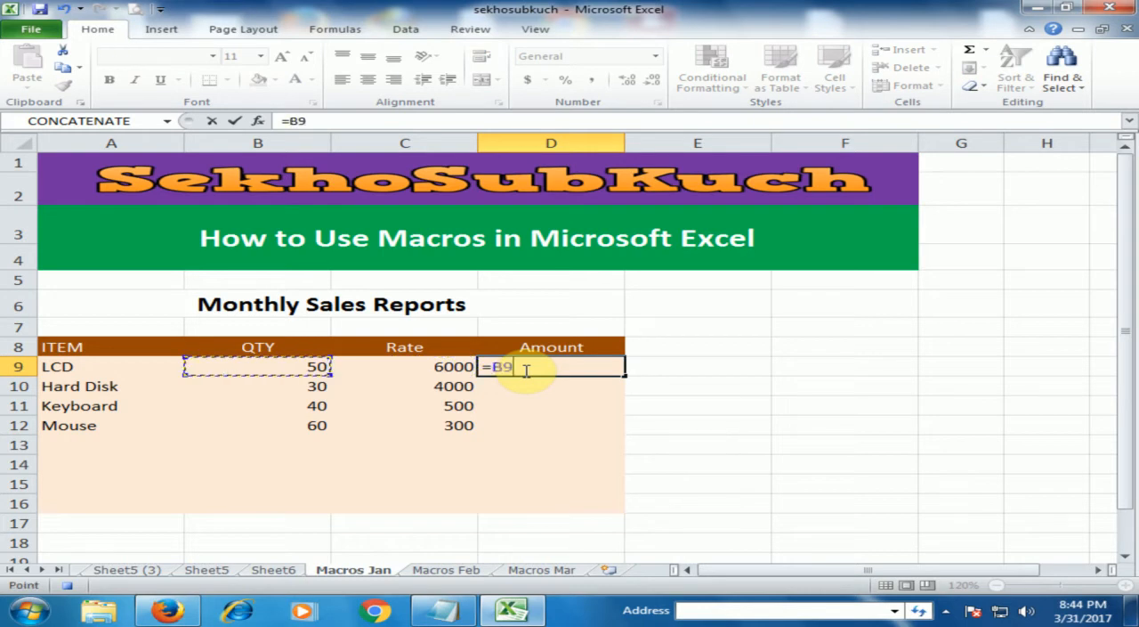
pyautogui.write('*')
pyautogui.press('Left')
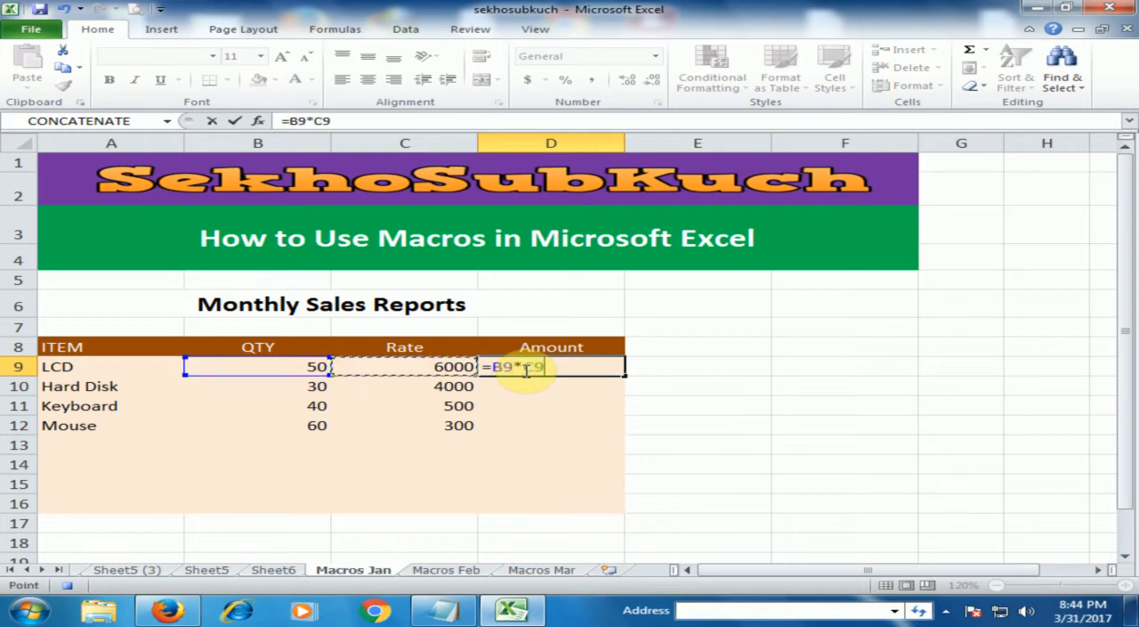
pyautogui.press('Return')
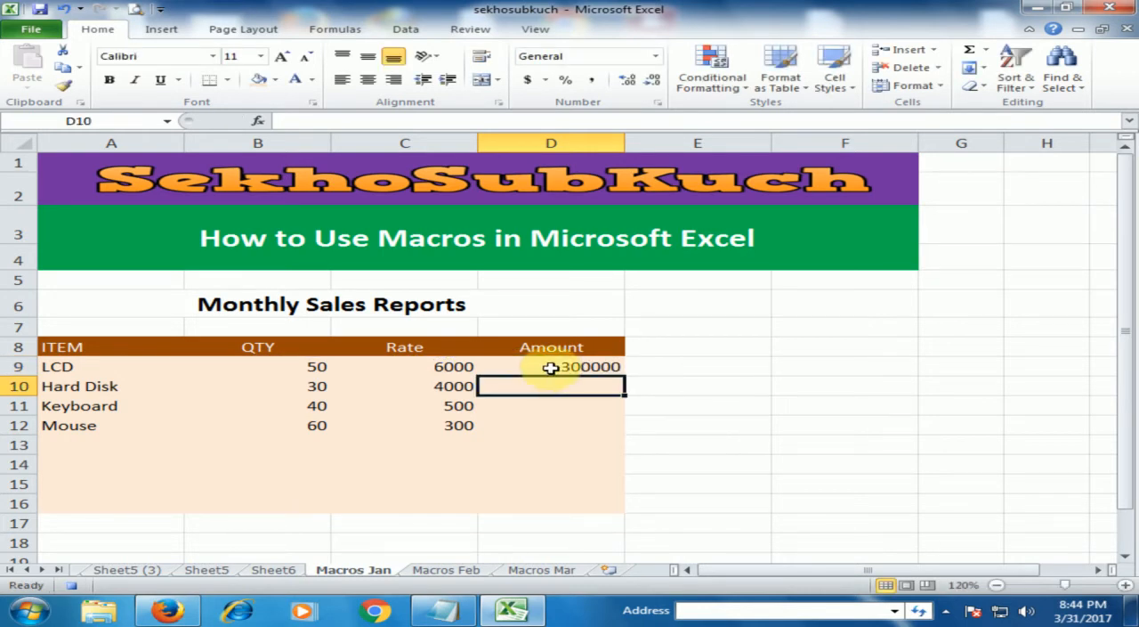
pyautogui.click(582, 368)
pyautogui.doubleClick(626, 377)
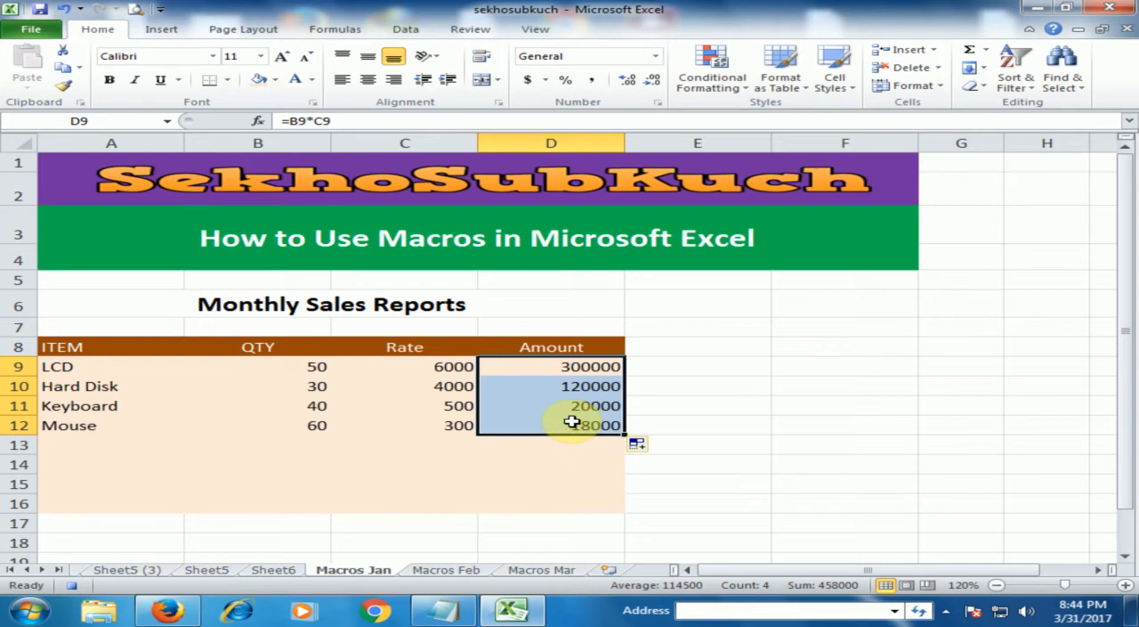
# - Enter the label Total in cell A16
pyautogui.click(318, 500)
pyautogui.click(161, 500)
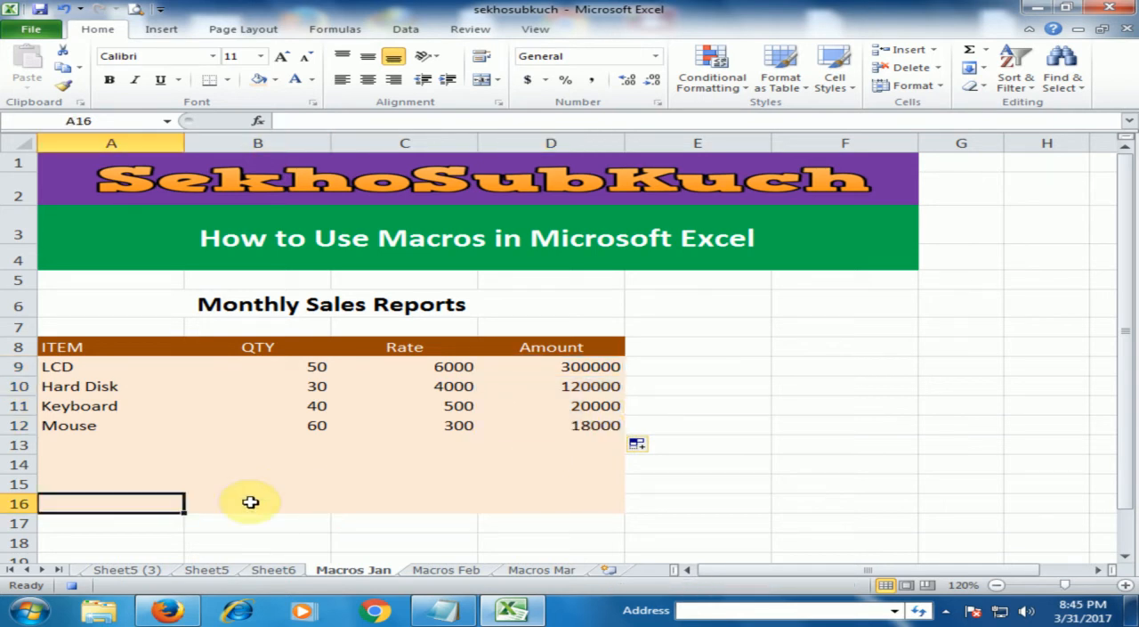
pyautogui.write('Total')
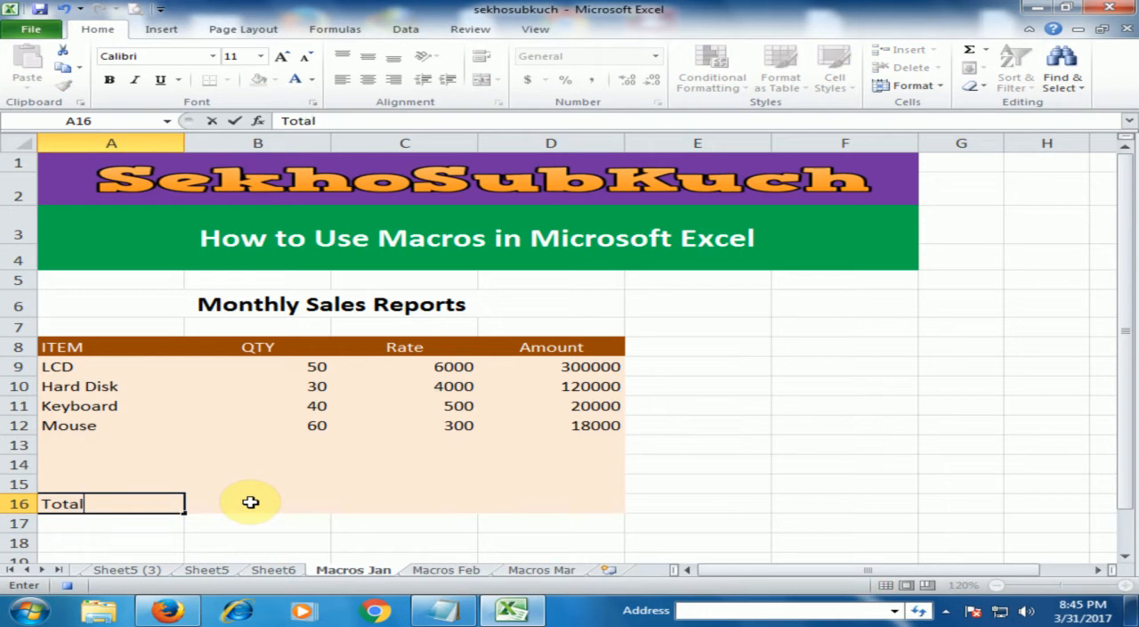
# - Use AutoSum to total the QTY column in B16 with =SUM(B9:B15) and the Amount column in D16
pyautogui.click(250, 502)
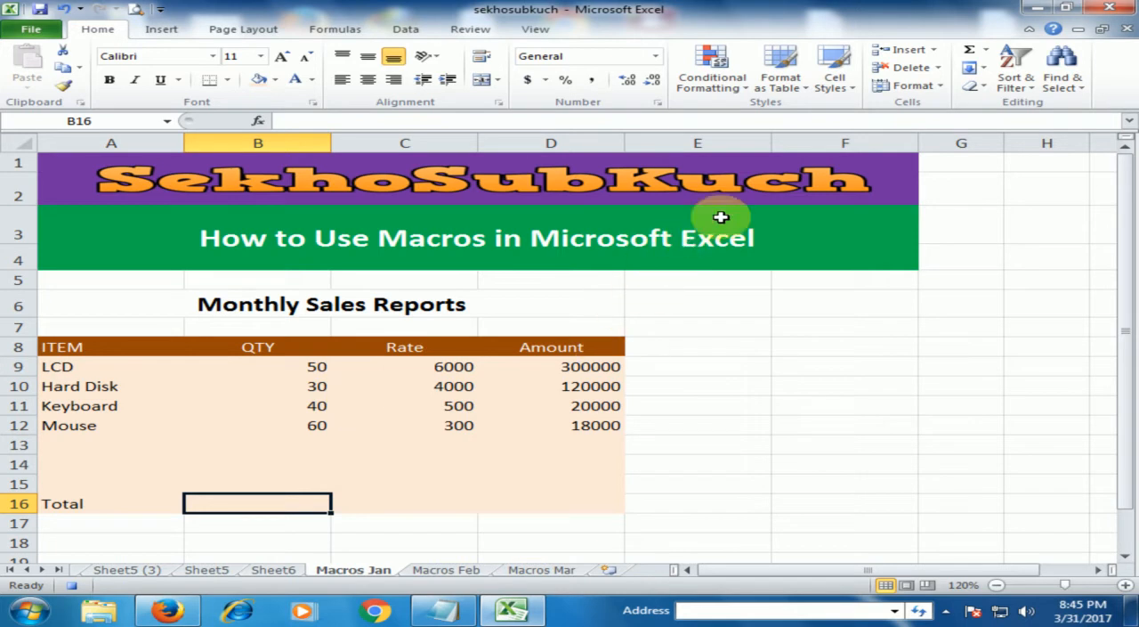
pyautogui.click(971, 51)
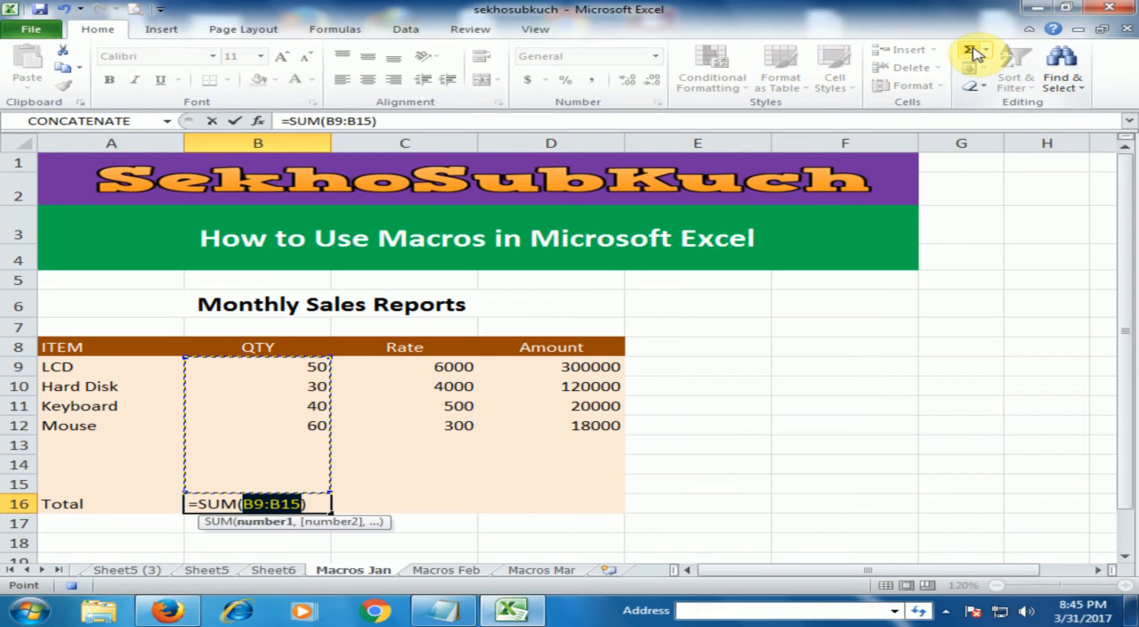
pyautogui.press('Return')
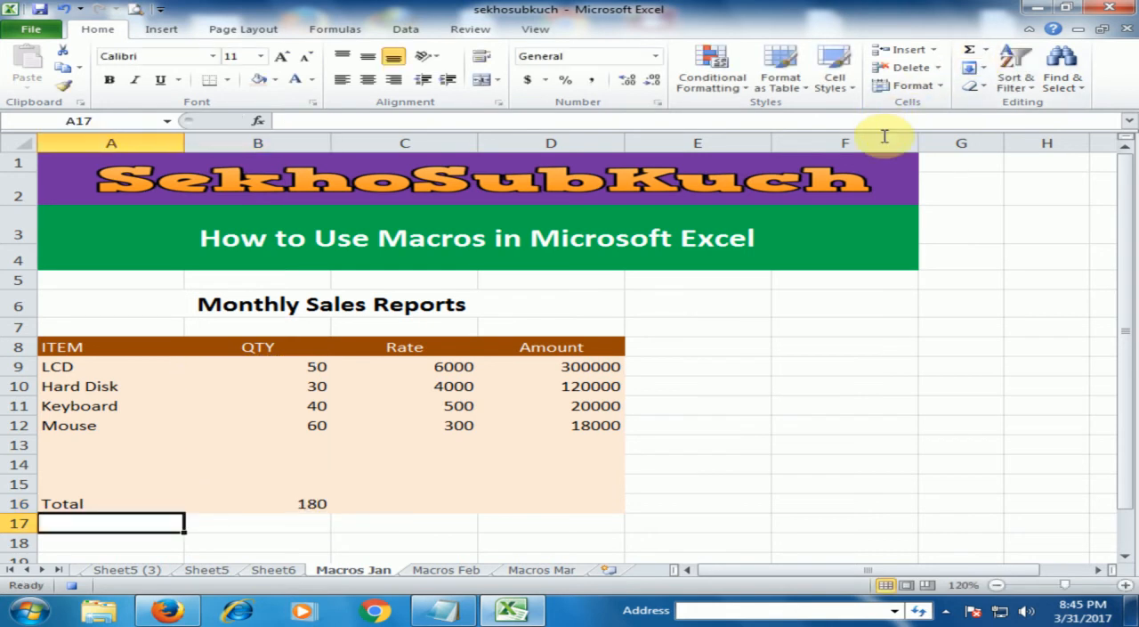
pyautogui.moveTo(565, 489); pyautogui.dragTo(567, 495)
pyautogui.click(574, 501)
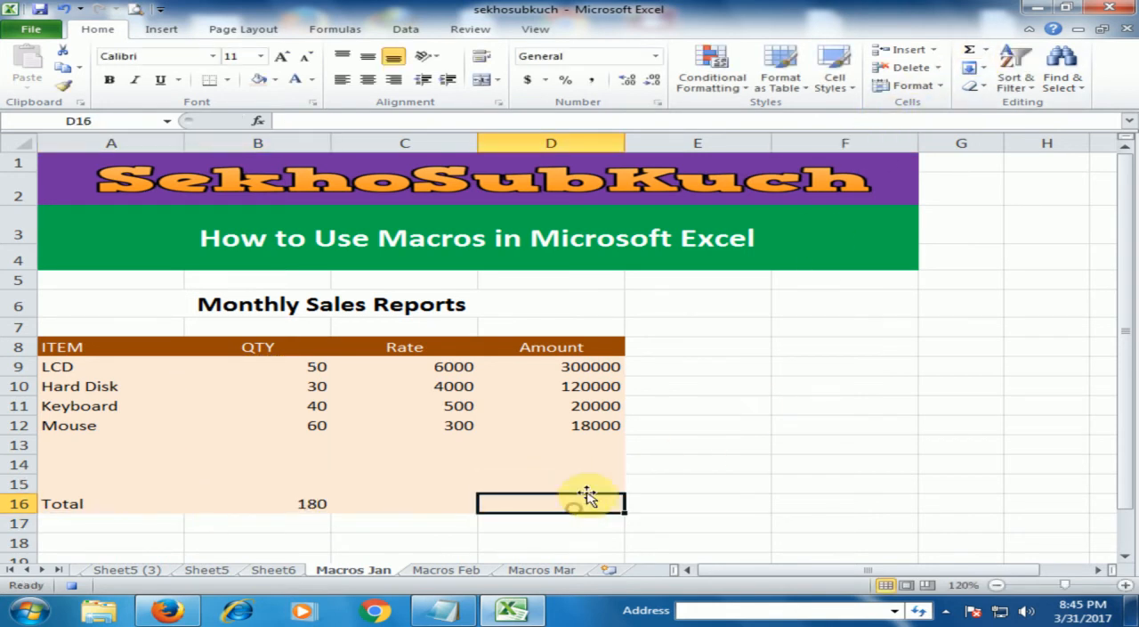
pyautogui.click(968, 52)
pyautogui.press('Return')
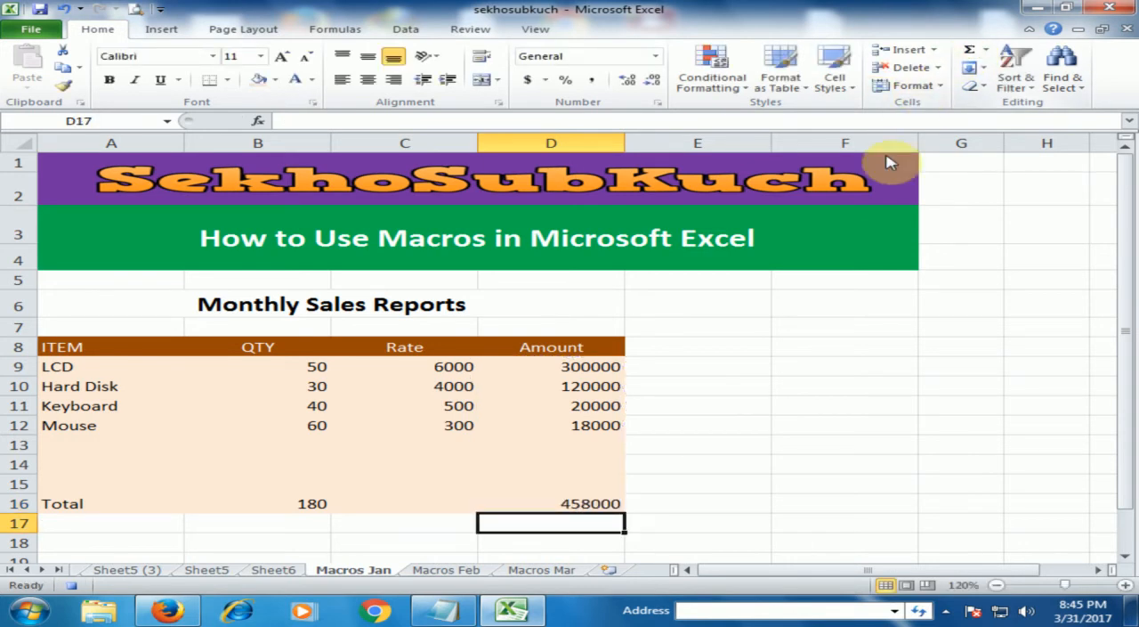
# - Make the column headings in A8:D8 bold
pyautogui.moveTo(100, 347); pyautogui.dragTo(519, 351)
pyautogui.click(108, 79)
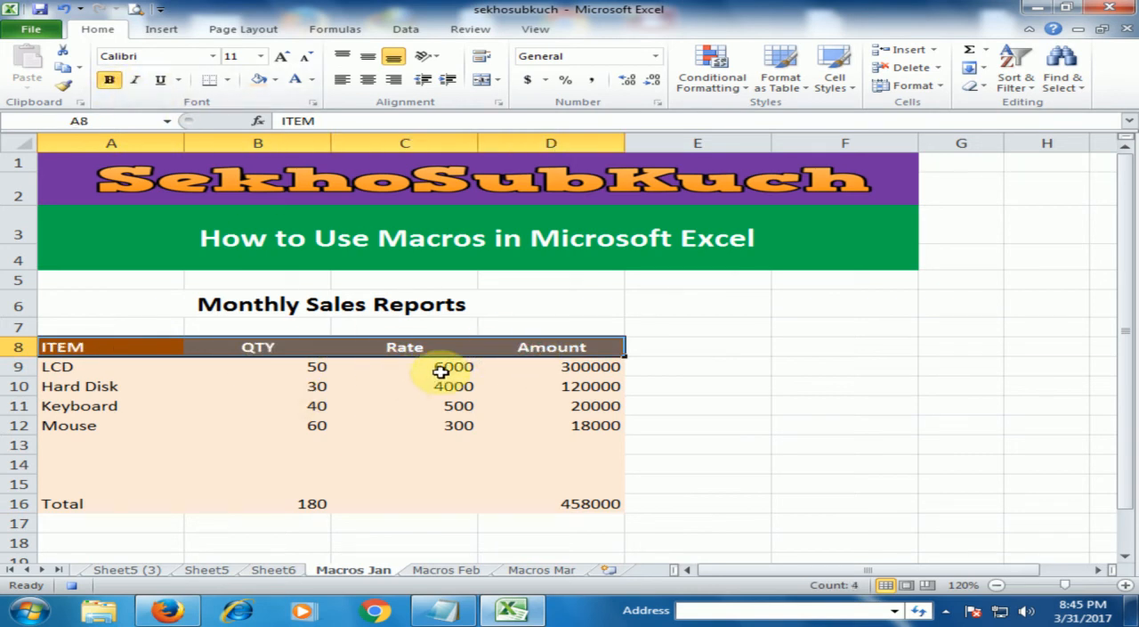
# - Give the merged Monthly Sales Reports title in A6 white text and a dark red or red standard fill, ending on red
pyautogui.click(489, 306)
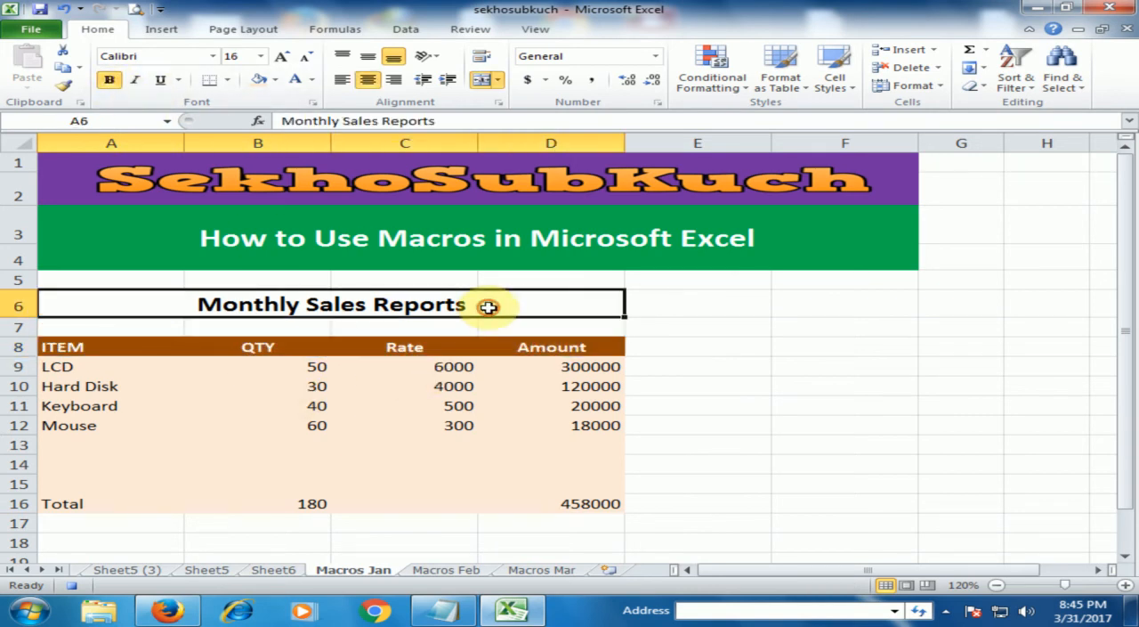
pyautogui.click(275, 79)
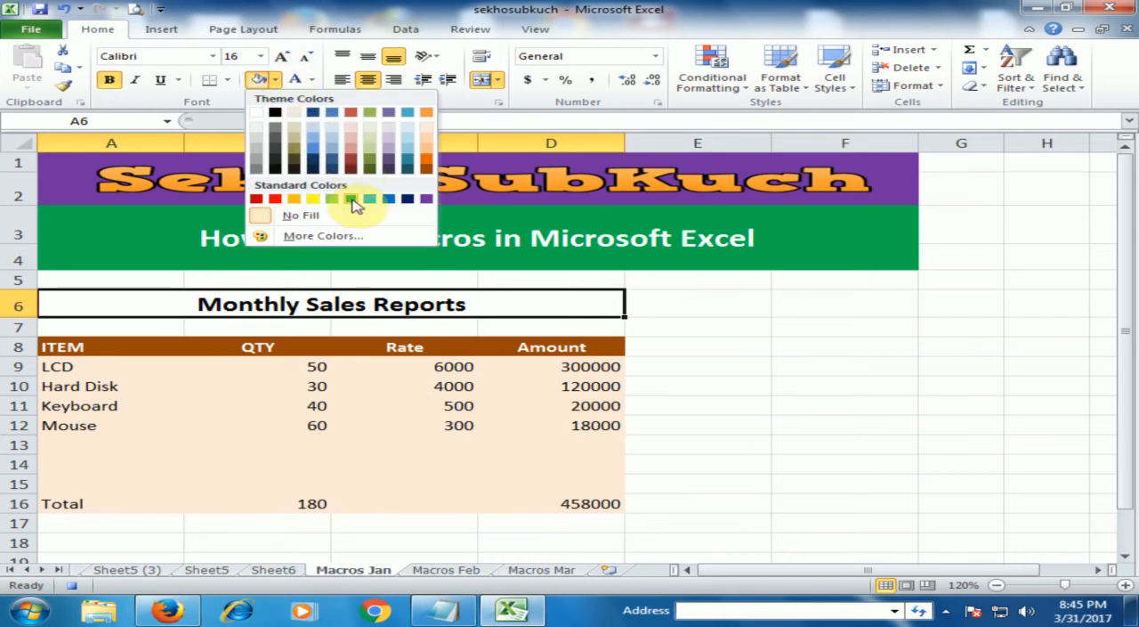
pyautogui.click(353, 202)
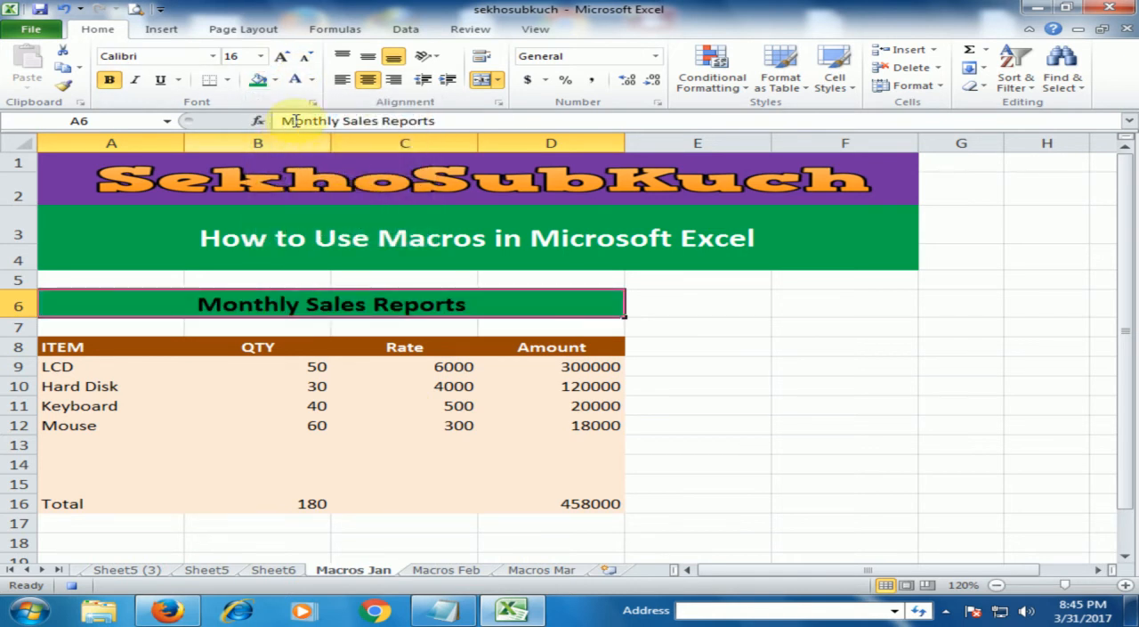
pyautogui.click(299, 80)
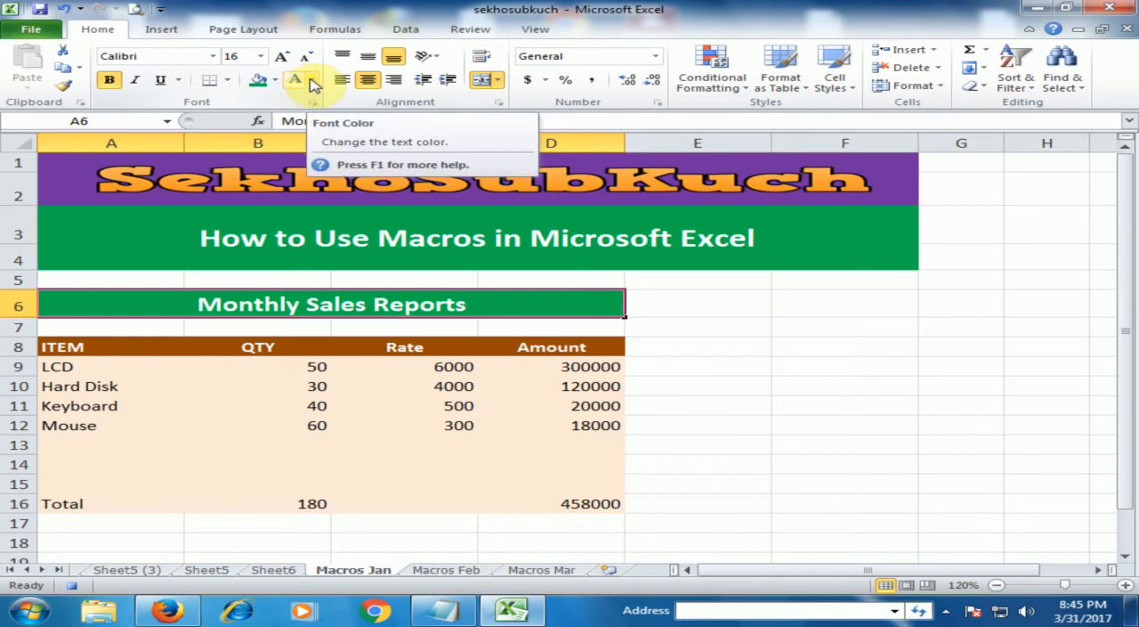
pyautogui.click(275, 80)
pyautogui.click(256, 198)
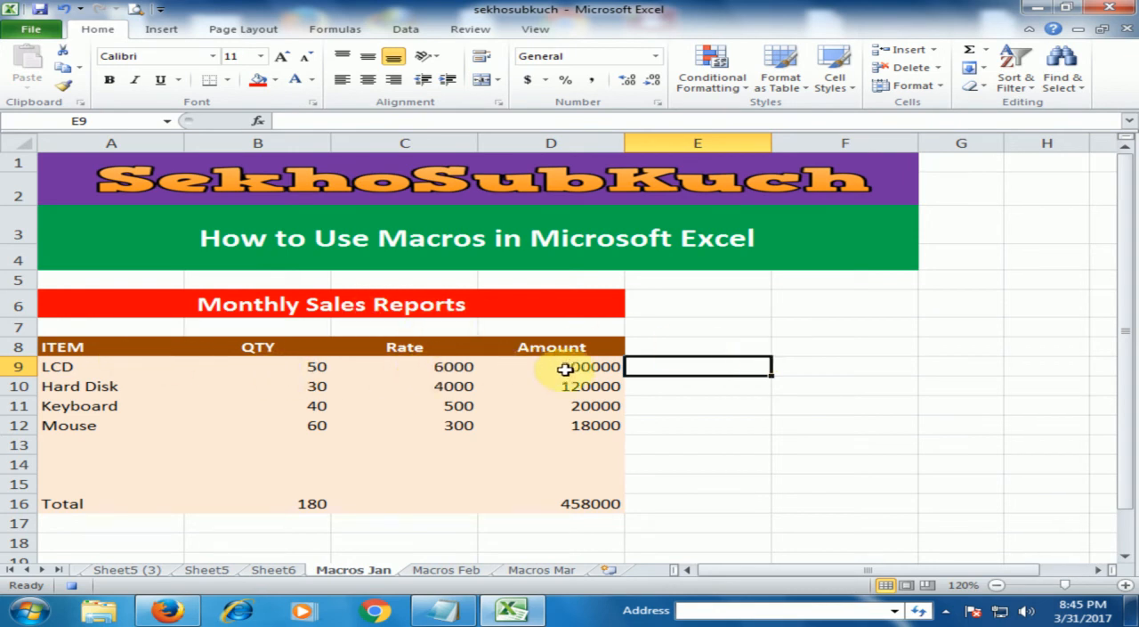
# - Make the Total row in A16:D16 bold
pyautogui.moveTo(98, 502); pyautogui.dragTo(564, 504)
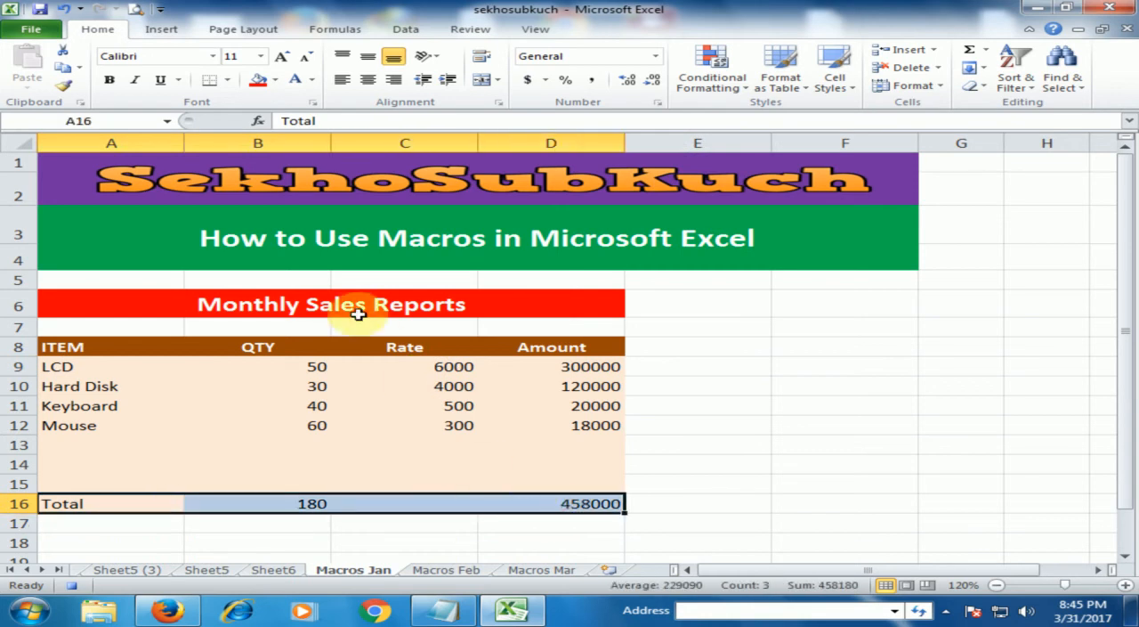
pyautogui.click(111, 80)
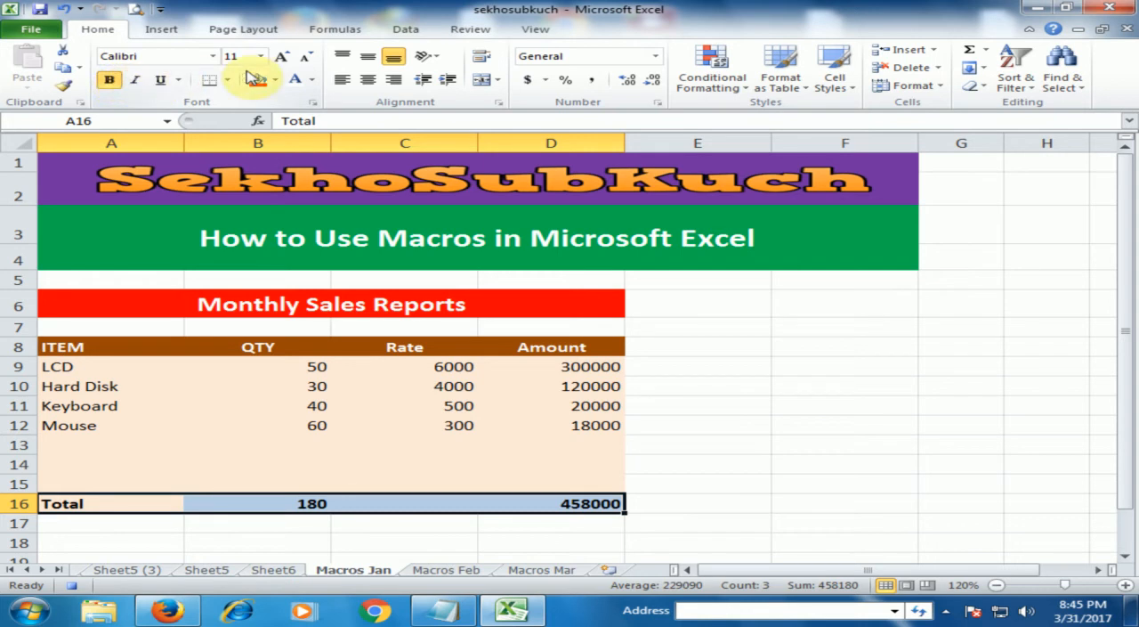
# - Stop recording the MonthlySales macro and deselect the Total row
pyautogui.click(553, 33)
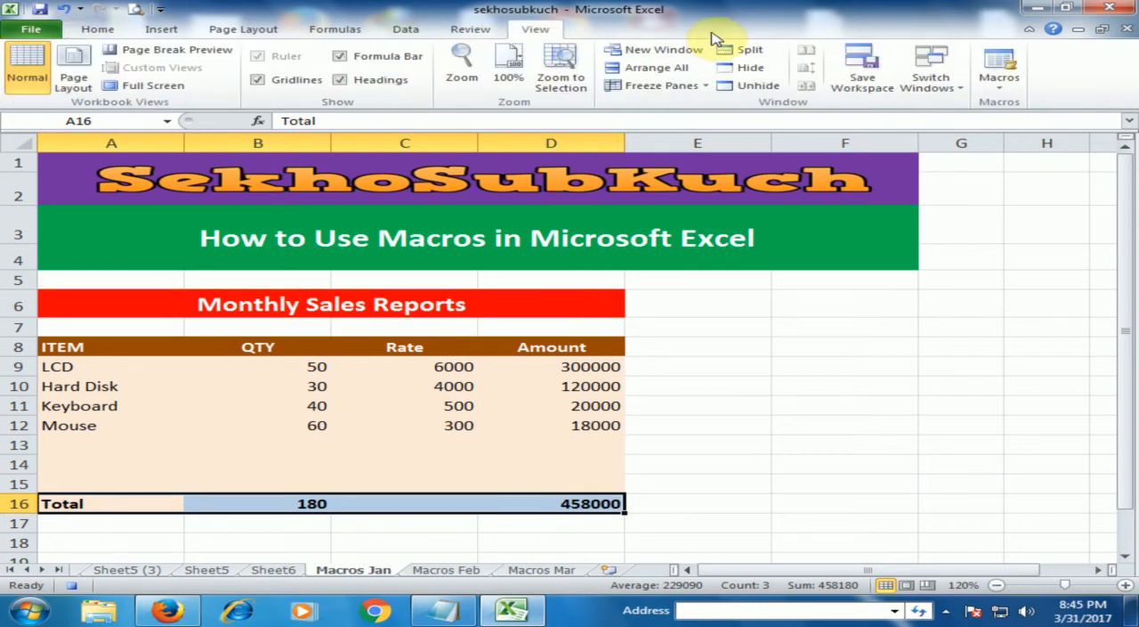
pyautogui.click(998, 85)
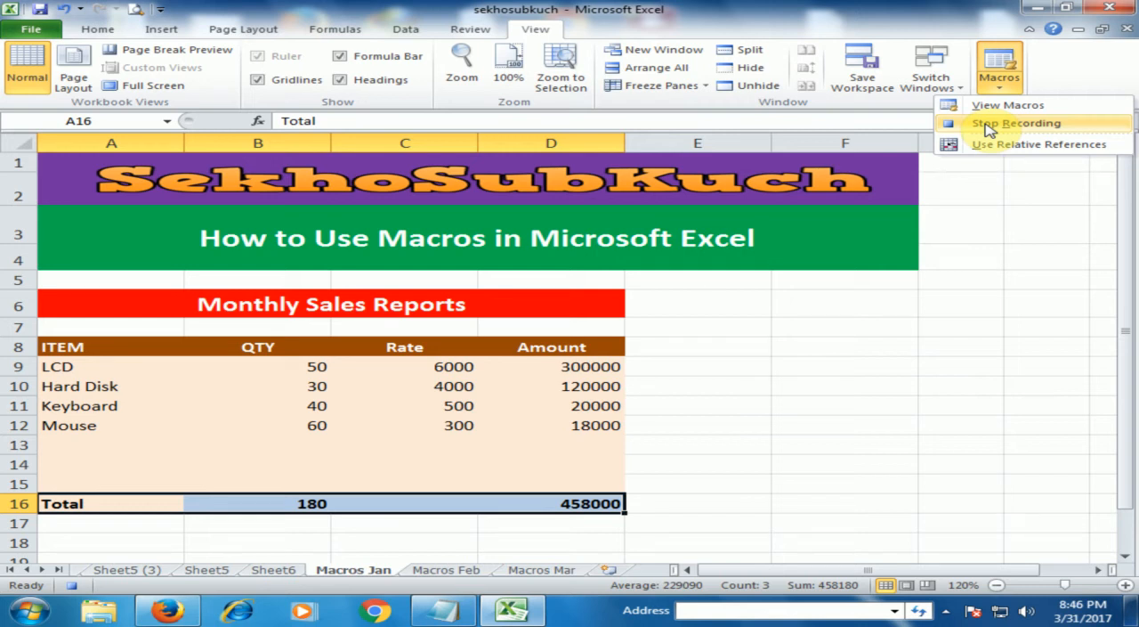
pyautogui.click(984, 123)
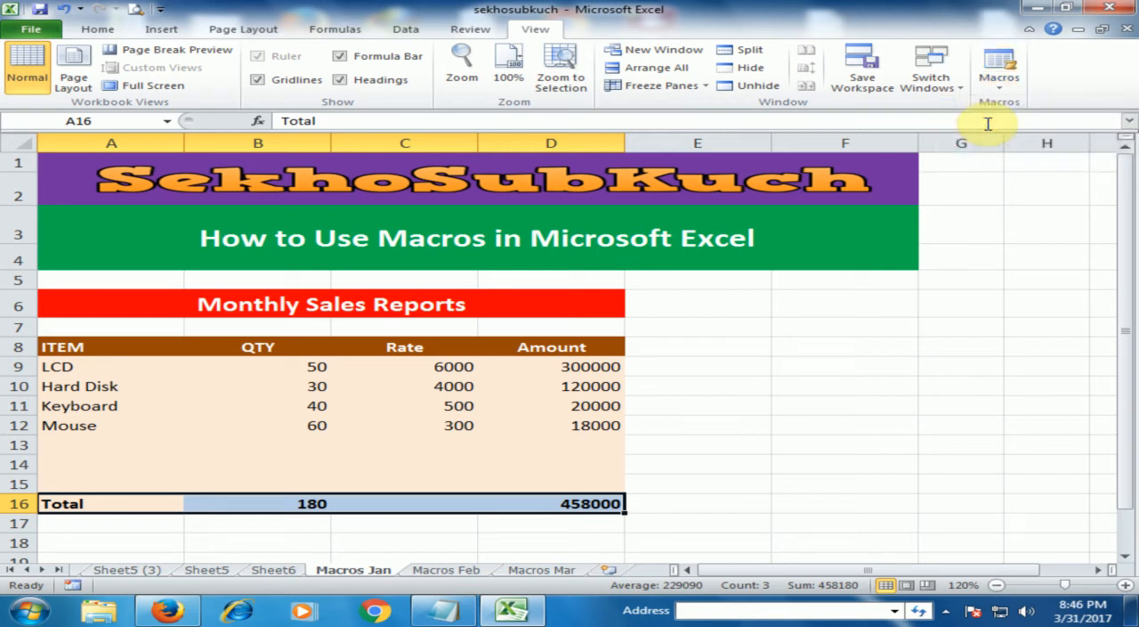
pyautogui.click(803, 345)
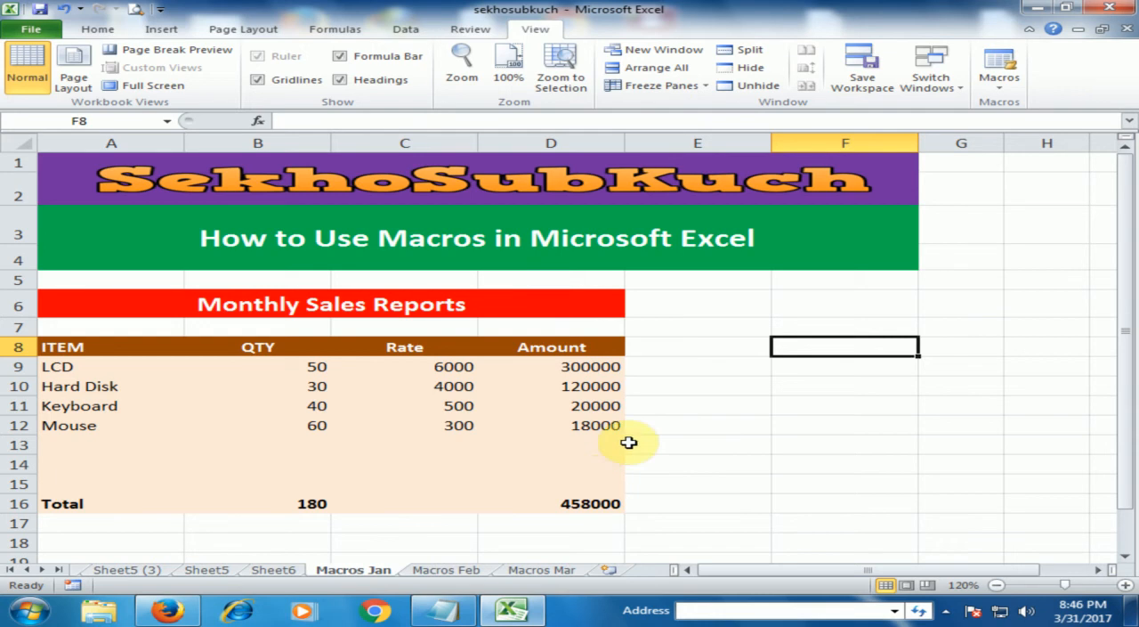
# - Compare the Macros Jan and Macros Feb sheets, and run the PERSONAL.XLSB!MonthlySales macro on Macros Feb
pyautogui.click(444, 571)
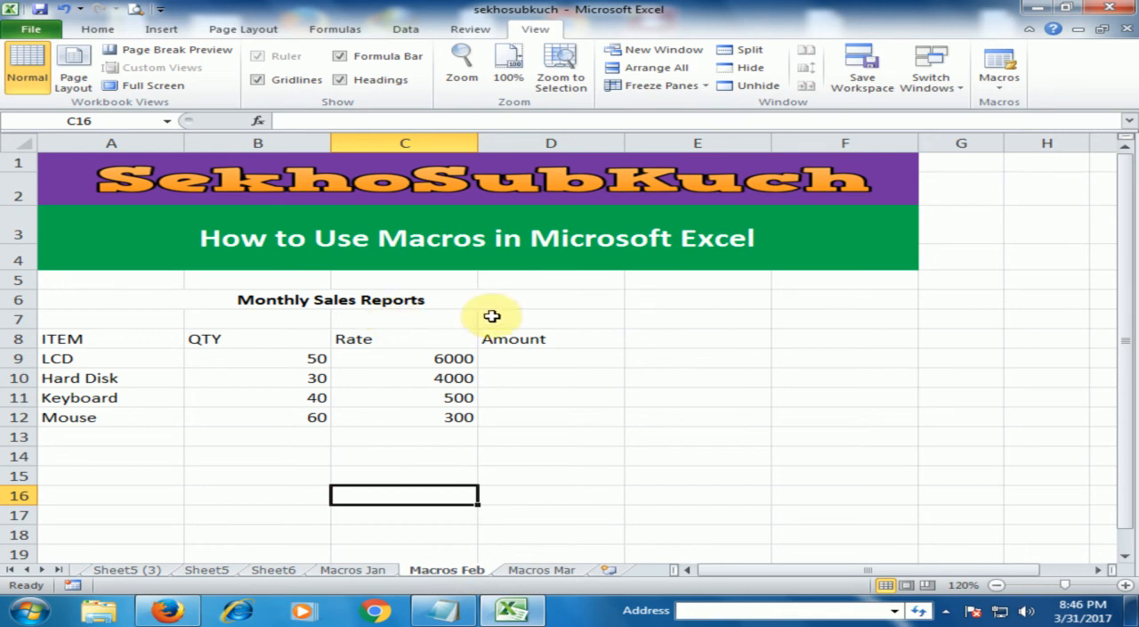
pyautogui.click(367, 570)
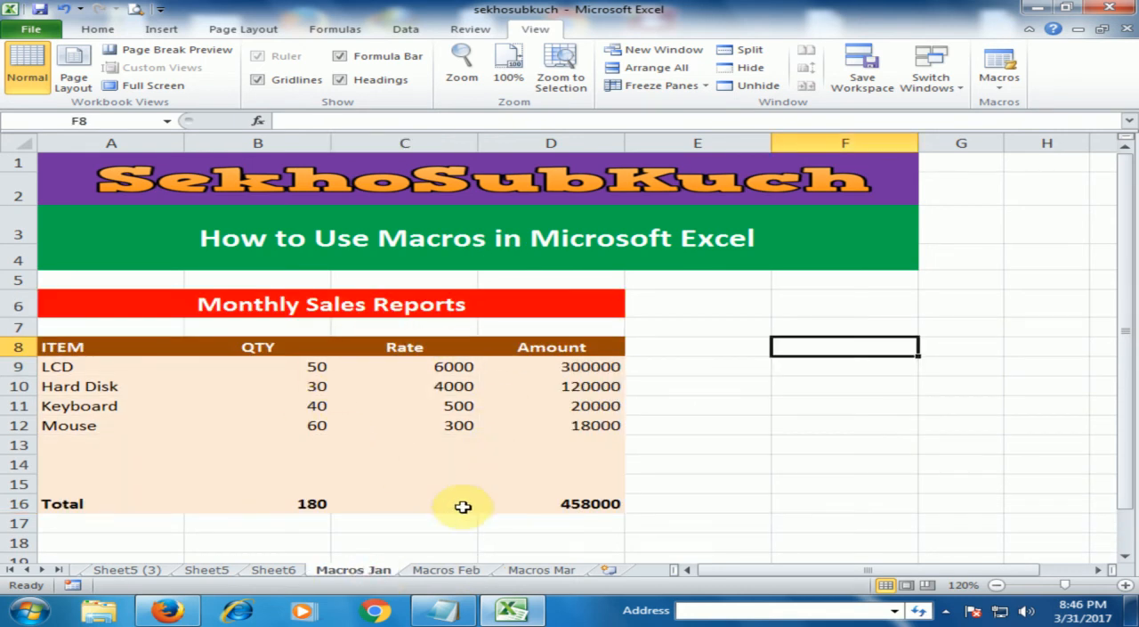
pyautogui.click(441, 571)
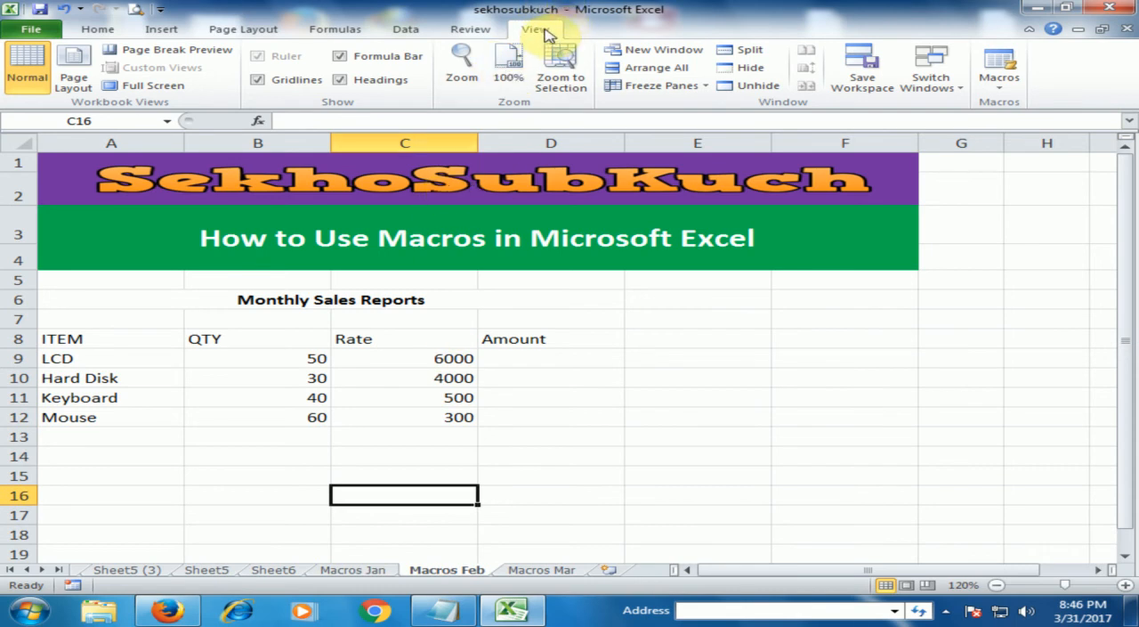
pyautogui.click(997, 72)
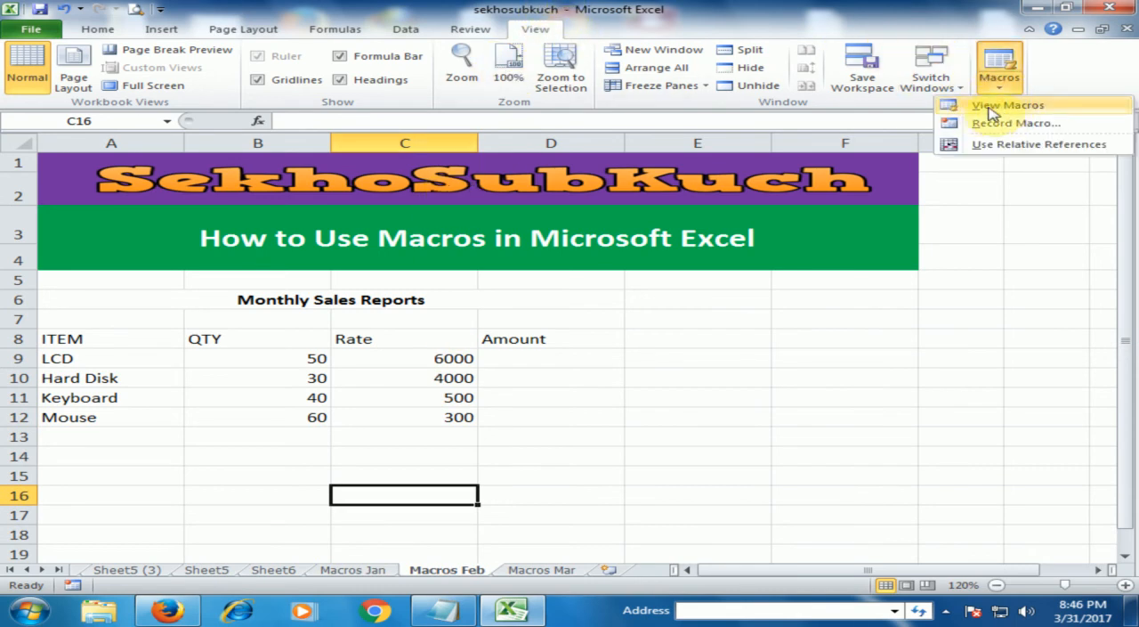
pyautogui.click(991, 108)
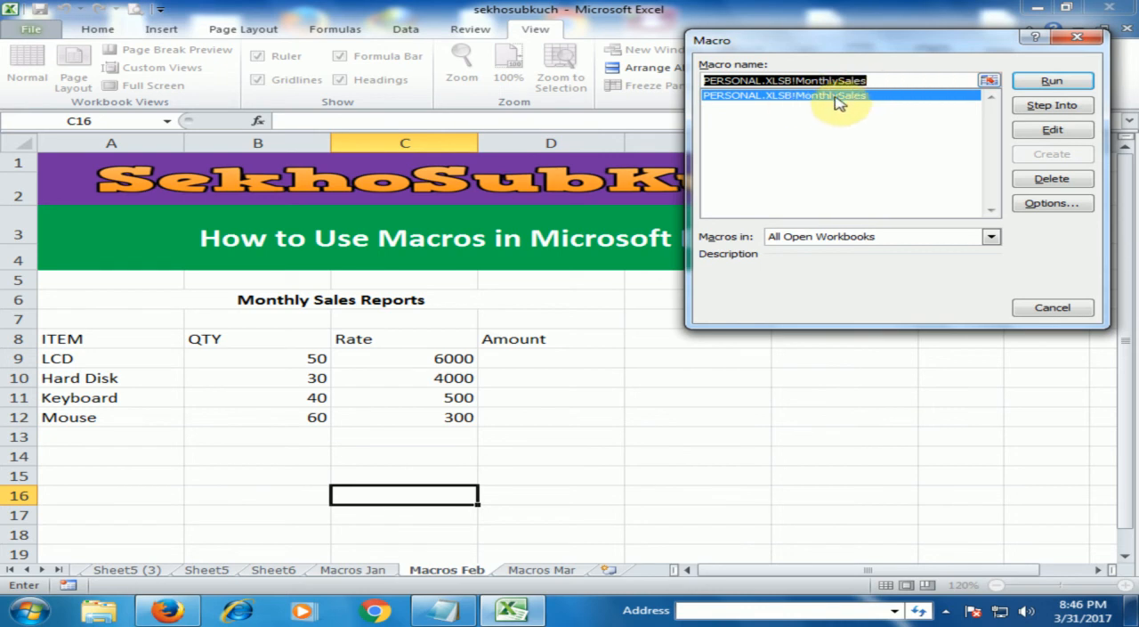
pyautogui.click(1051, 82)
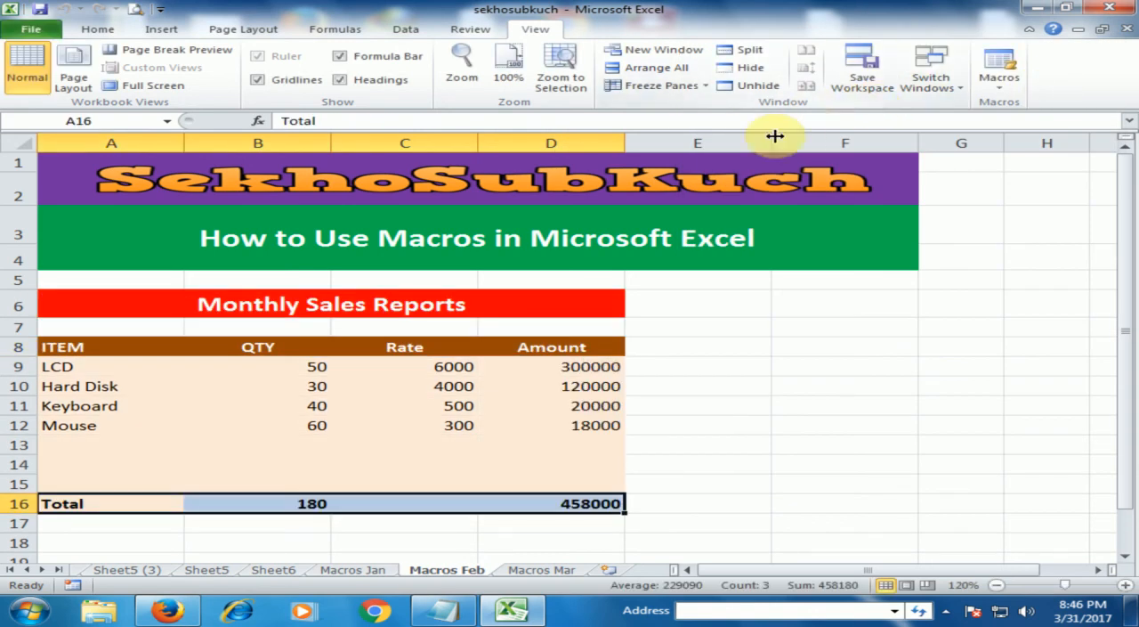
pyautogui.click(693, 436)
# - Run the PERSONAL.XLSB!MonthlySales macro on the Macros Mar sheet
pyautogui.click(561, 570)
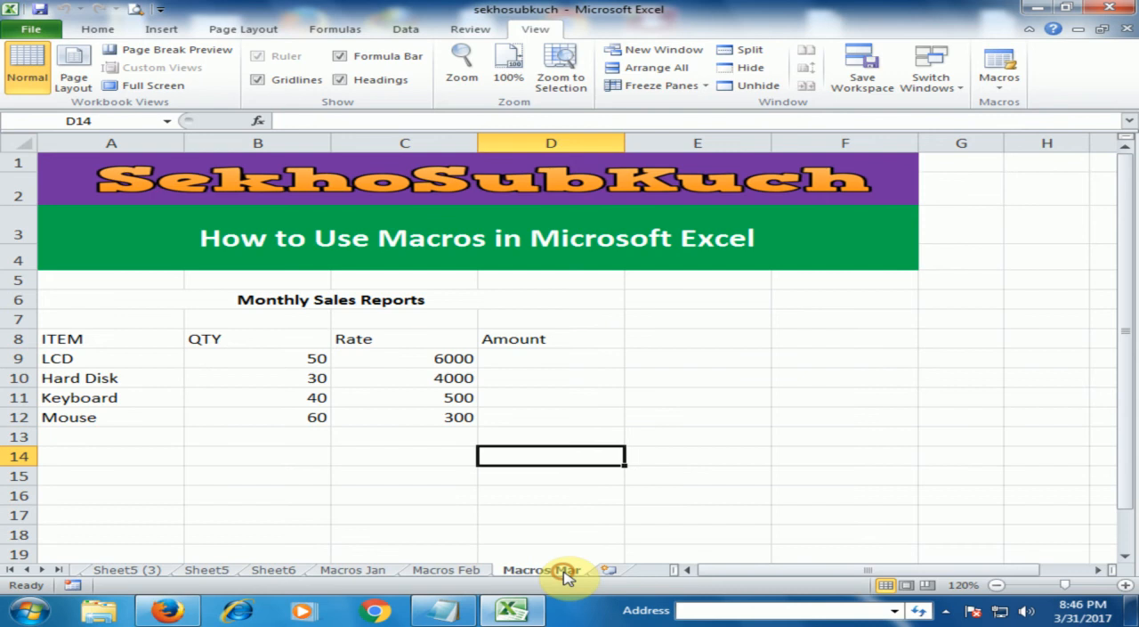
pyautogui.click(685, 398)
pyautogui.click(998, 85)
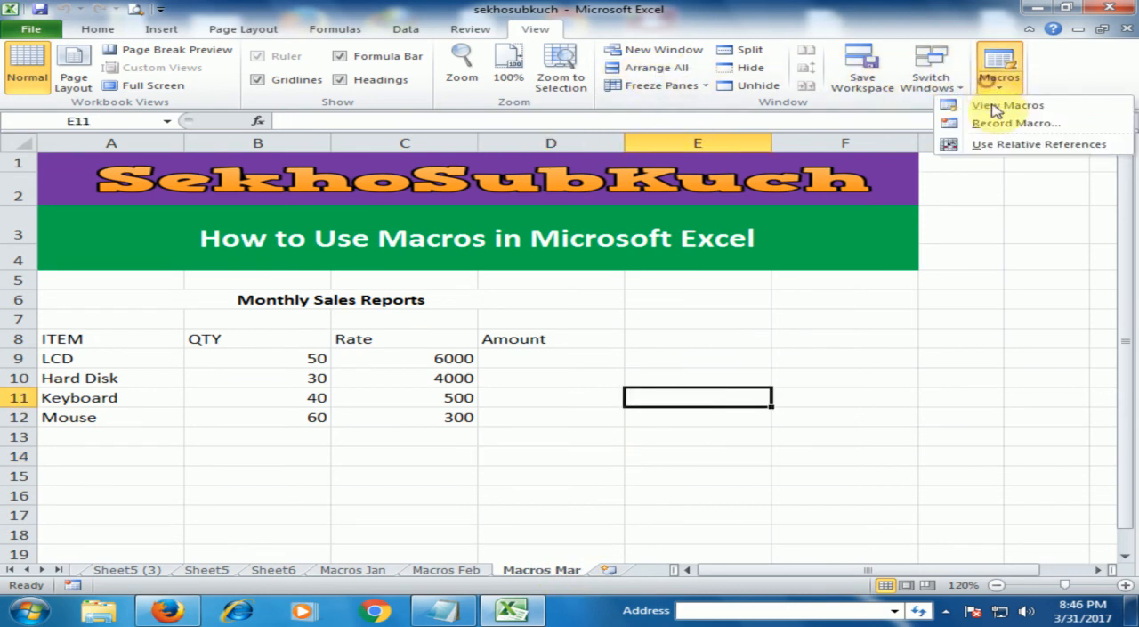
pyautogui.click(1000, 104)
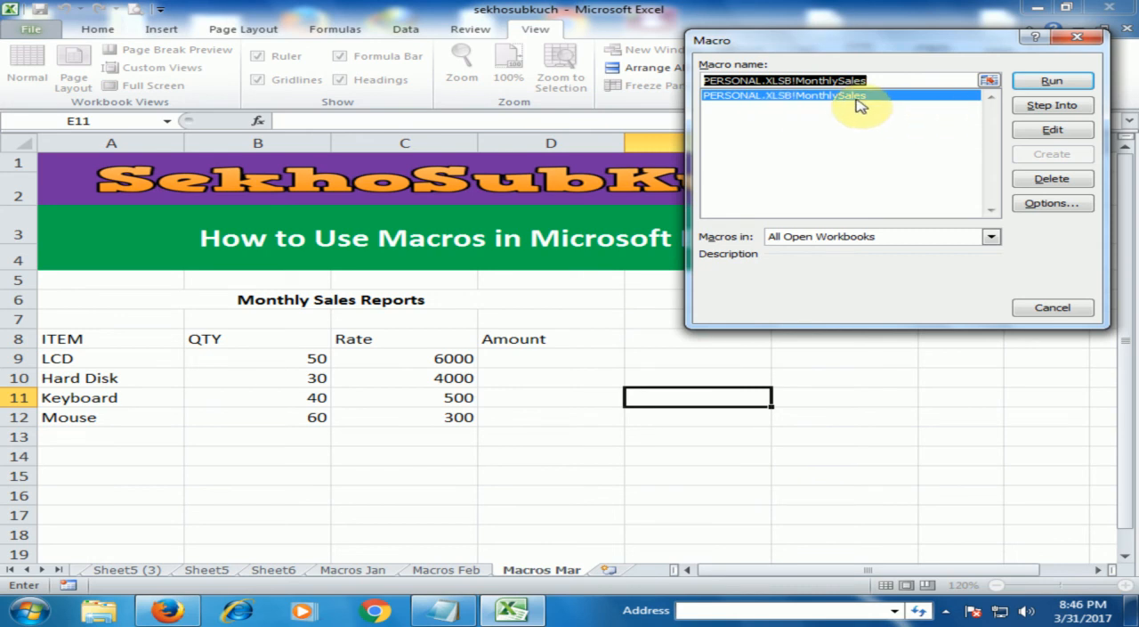
pyautogui.click(1051, 82)
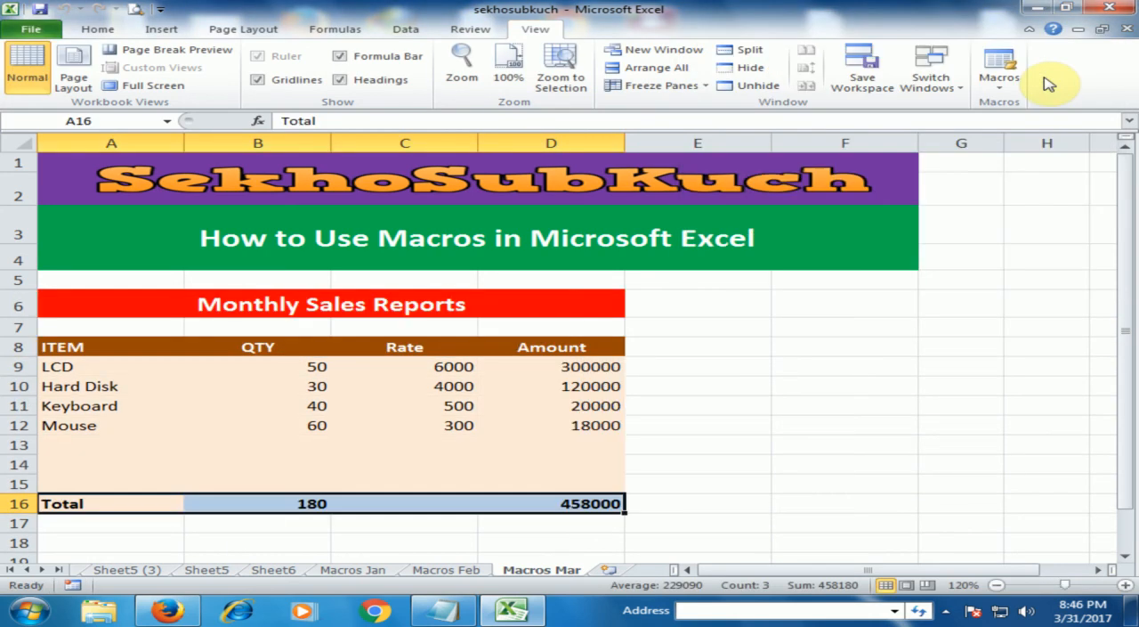
pyautogui.click(764, 367)
pyautogui.click(820, 360)
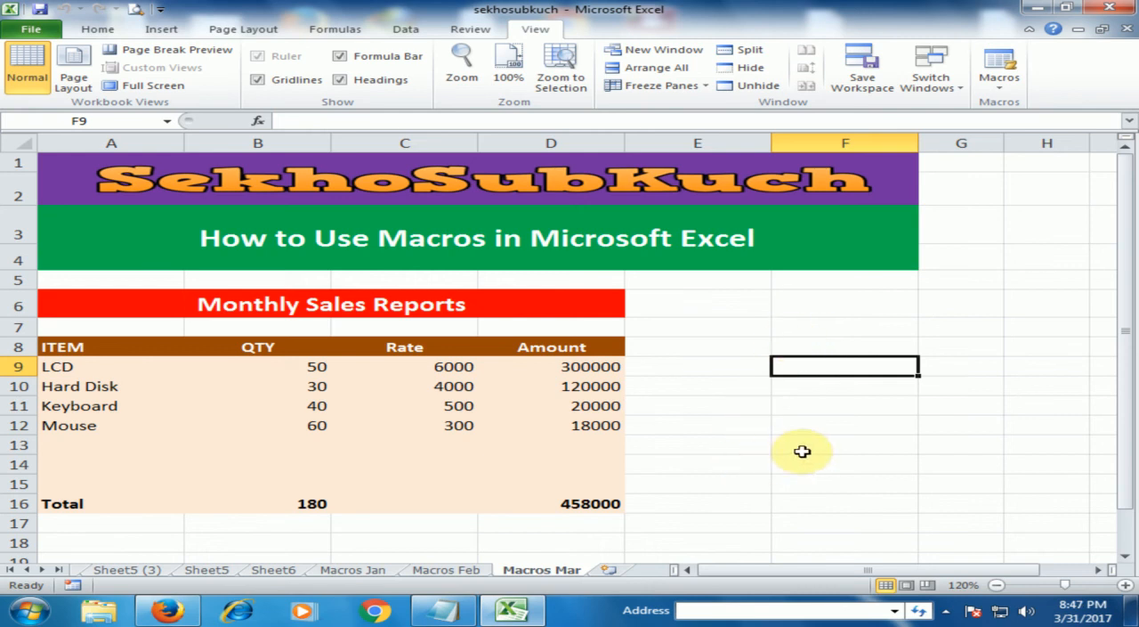
pyautogui.click(734, 438)
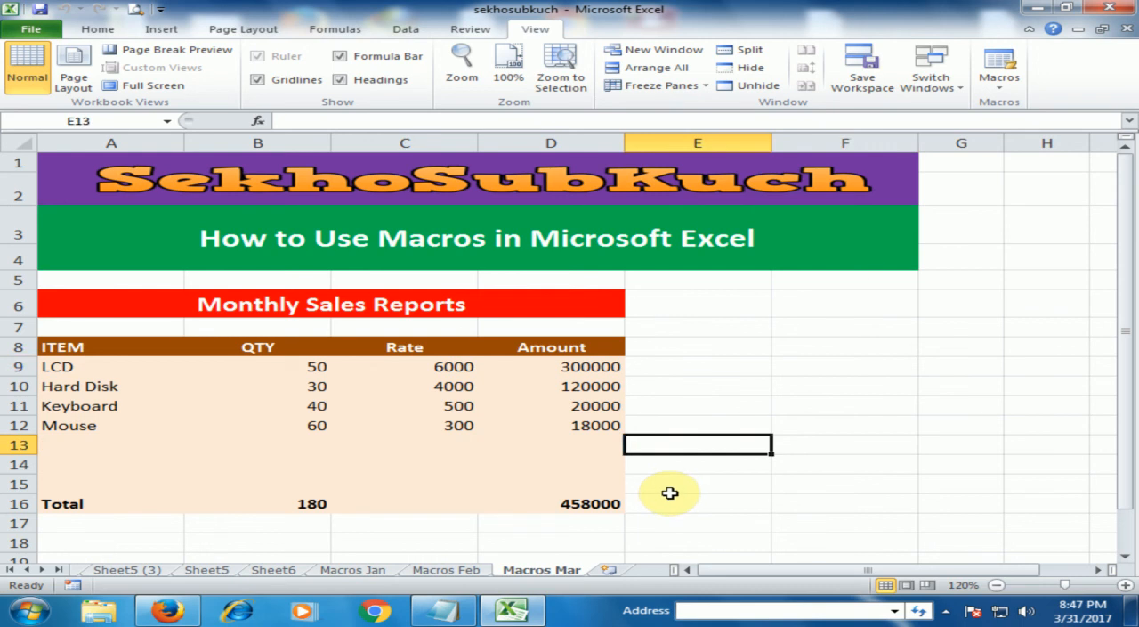
pyautogui.click(646, 483)
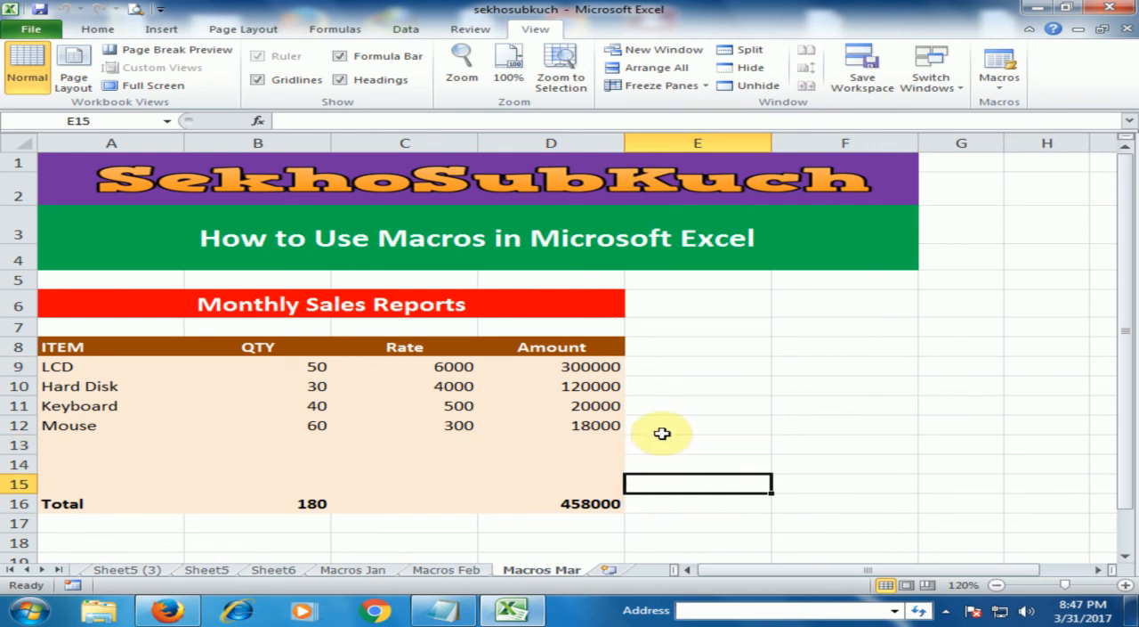
# - Clear the formats of the report range A6:D16 on the Macros Mar sheet, keeping its contents
pyautogui.moveTo(127, 295); pyautogui.dragTo(490, 504)
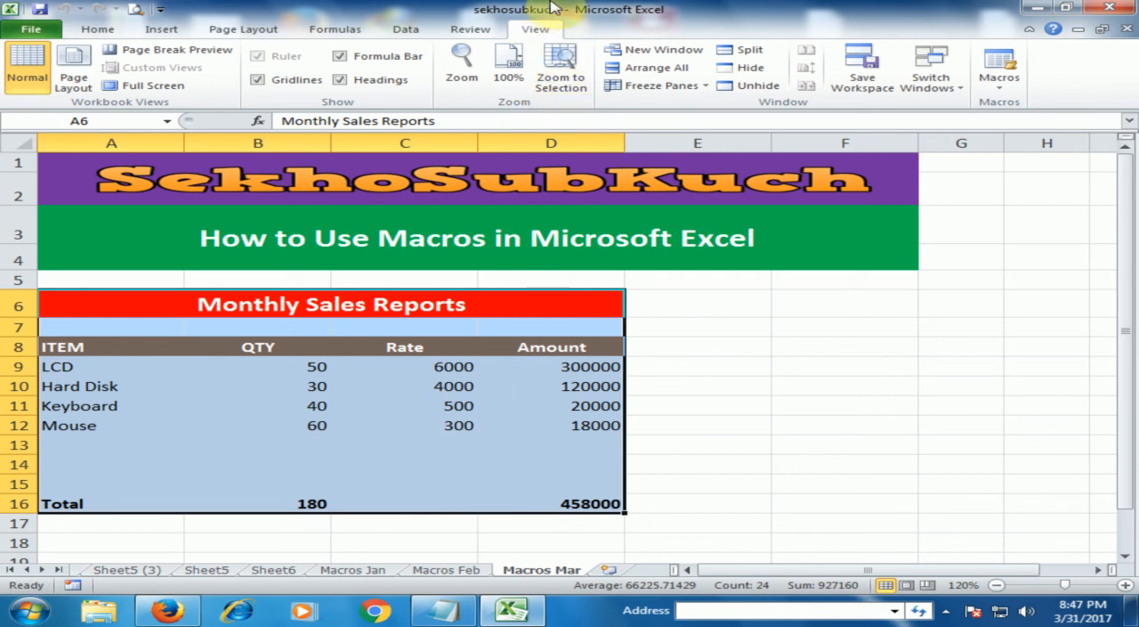
pyautogui.click(98, 29)
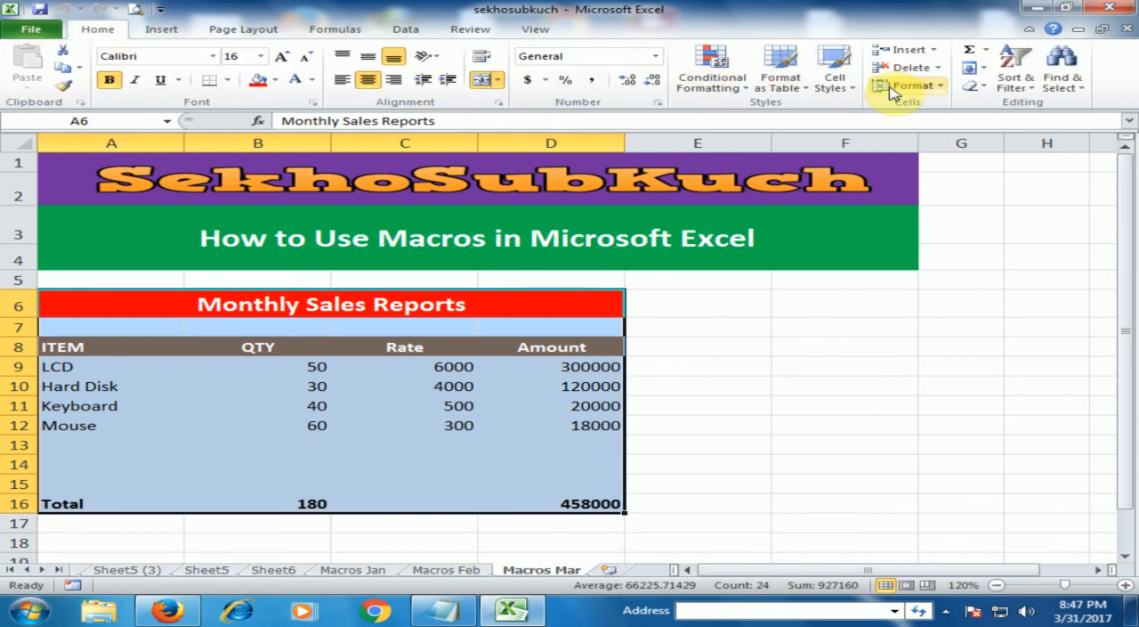
pyautogui.click(979, 86)
pyautogui.click(1032, 123)
pyautogui.click(778, 377)
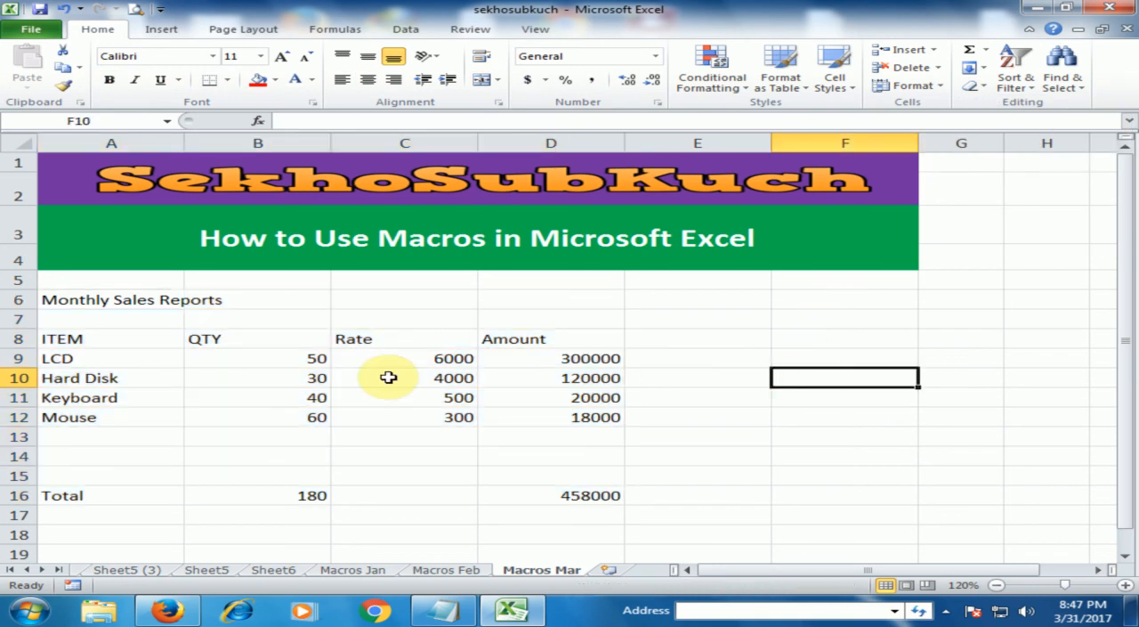